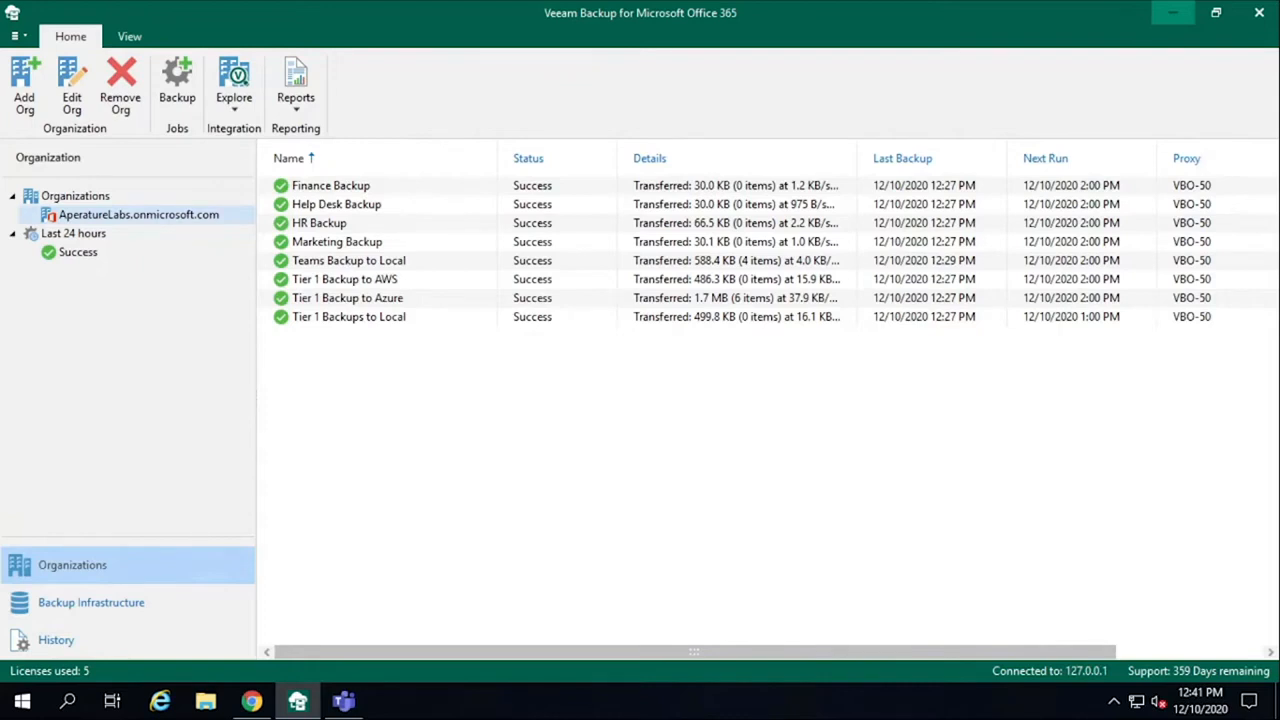
# Review the deployment types, protected services and authentication methods for adding an organization, select Basic authentication, and cancel the wizard.
pyautogui.click(14, 95)
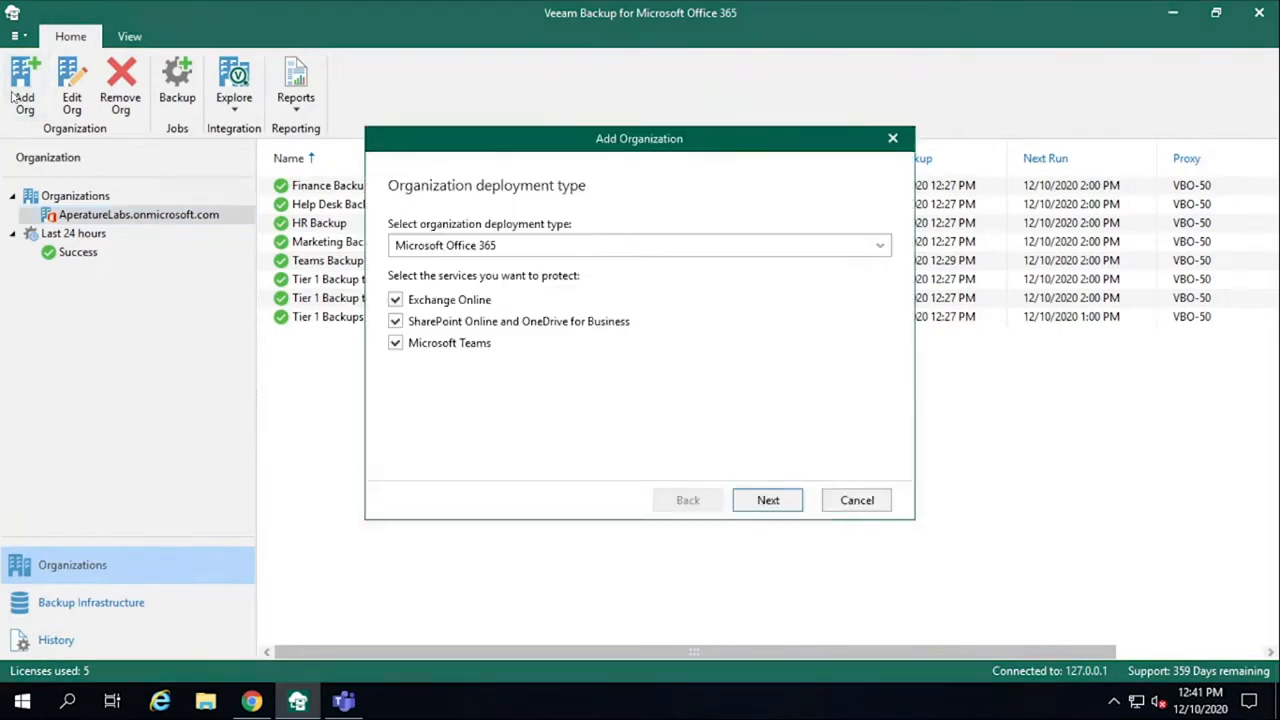
pyautogui.click(587, 248)
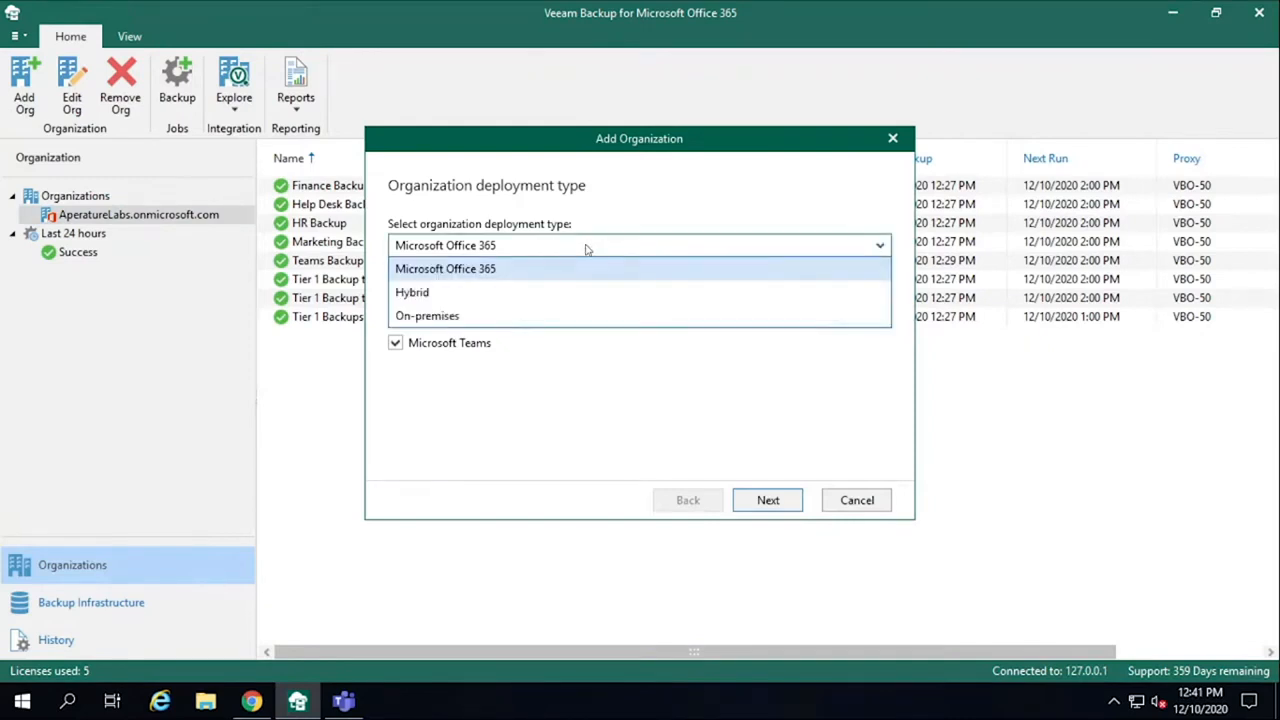
pyautogui.click(645, 368)
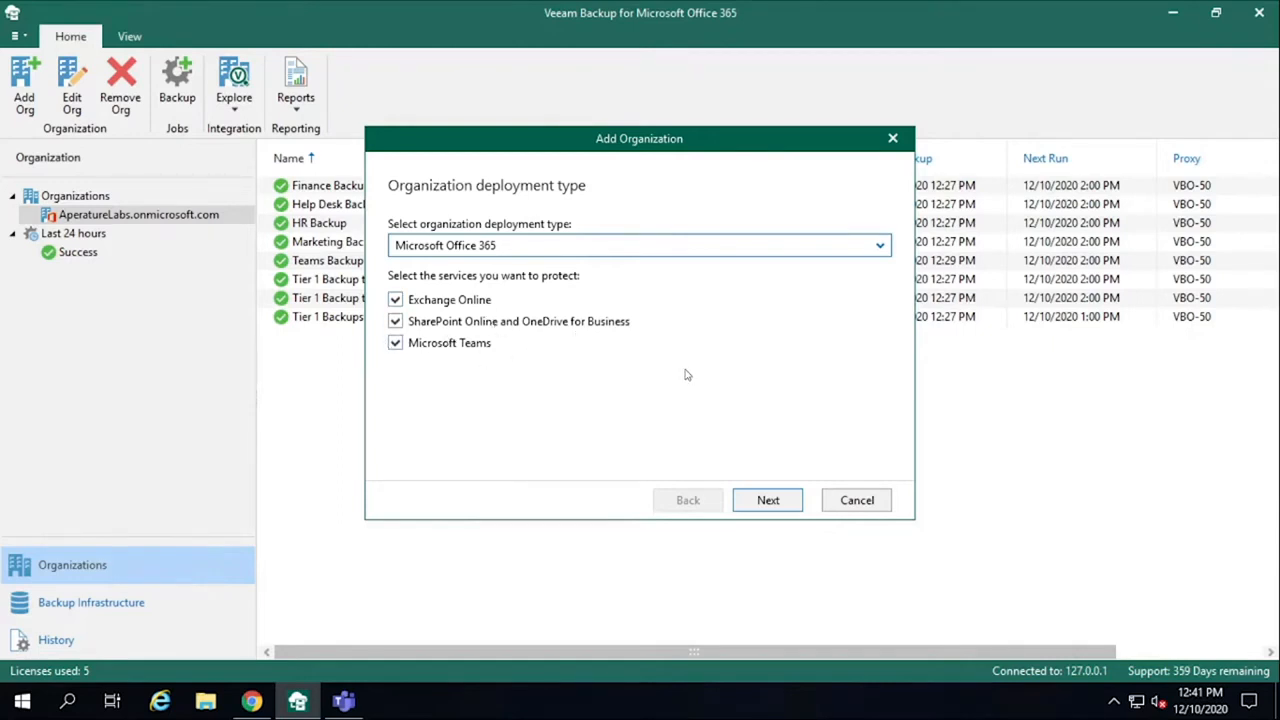
pyautogui.click(770, 501)
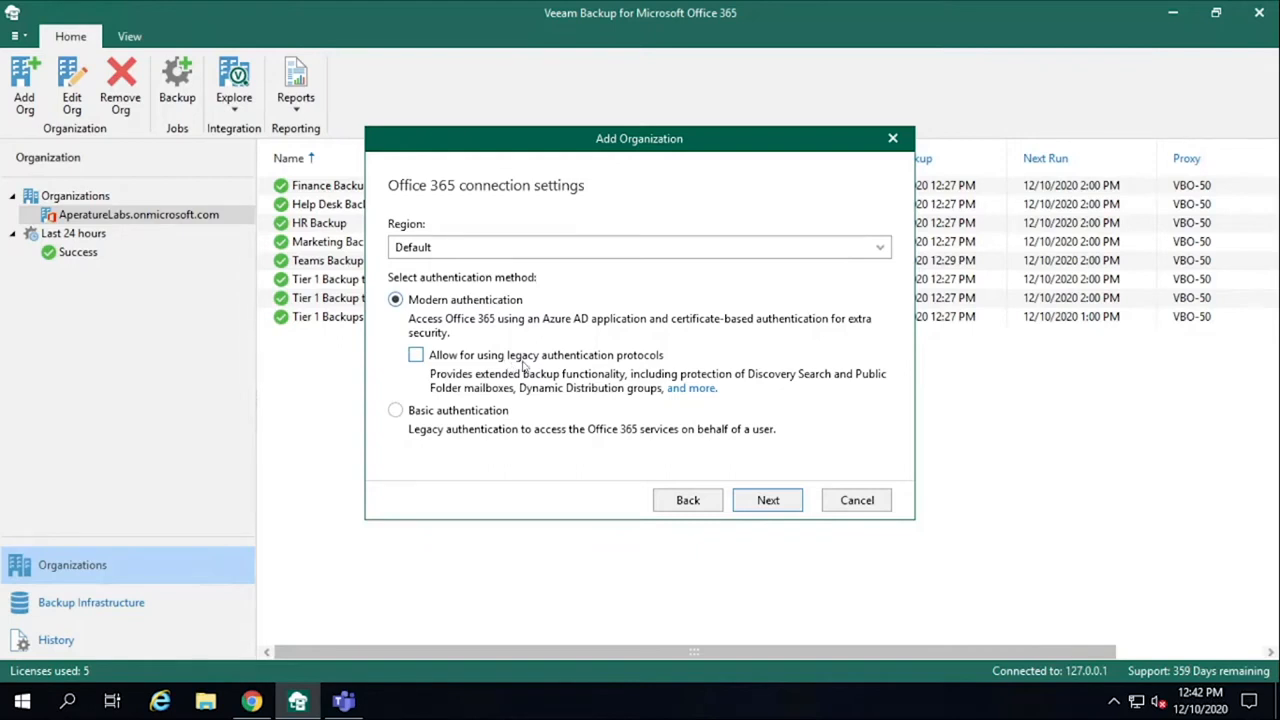
pyautogui.click(473, 416)
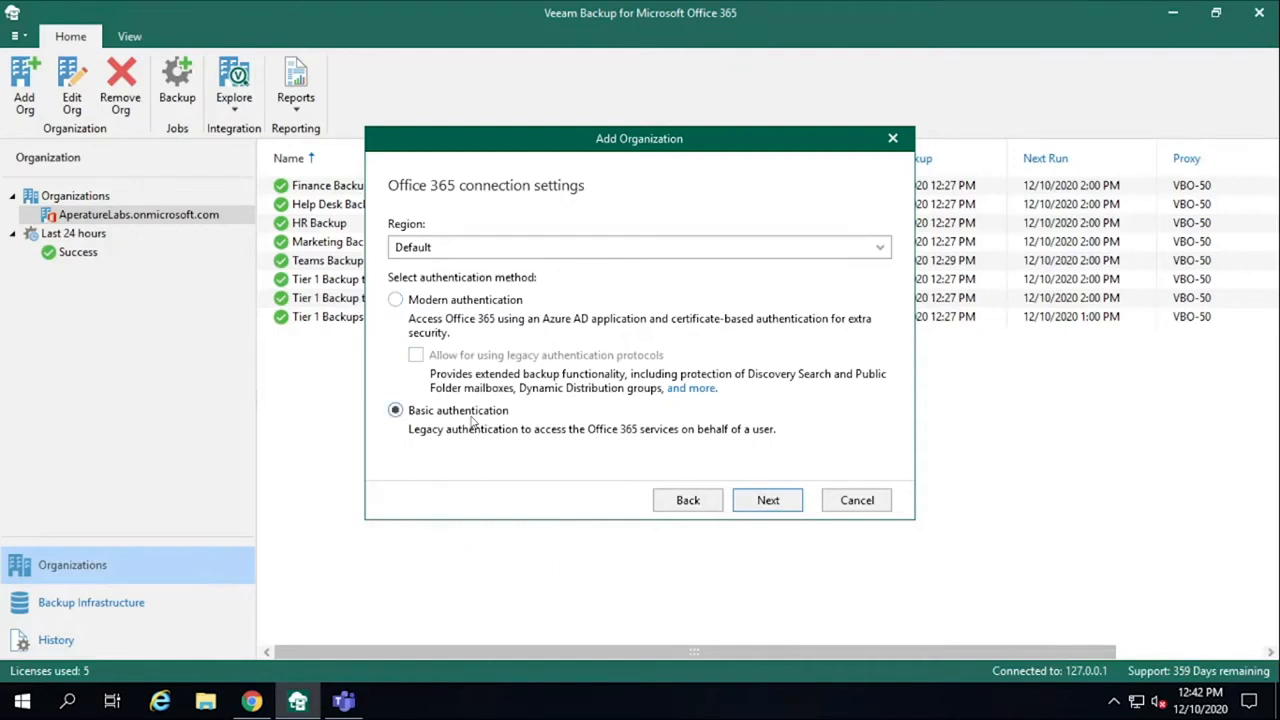
pyautogui.click(860, 500)
# Examine the host, port and description settings of the VBO-50 backup proxy and leave them without saving.
pyautogui.click(86, 605)
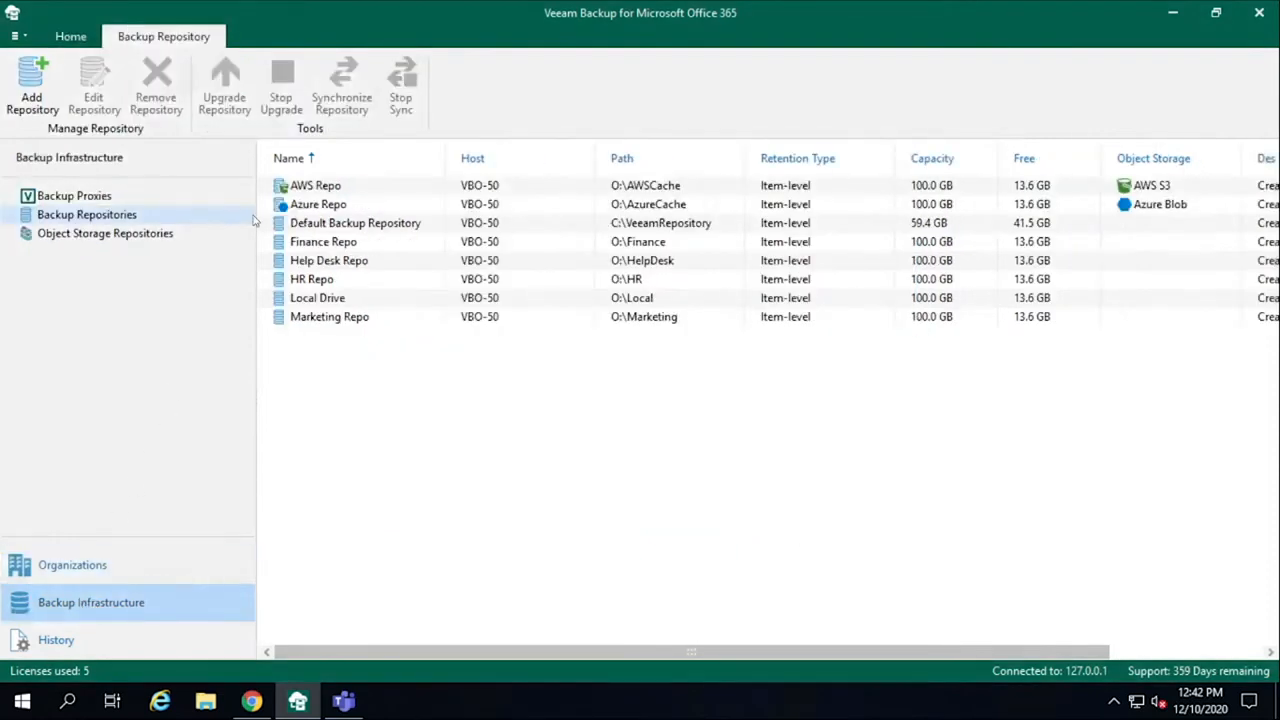
pyautogui.click(116, 198)
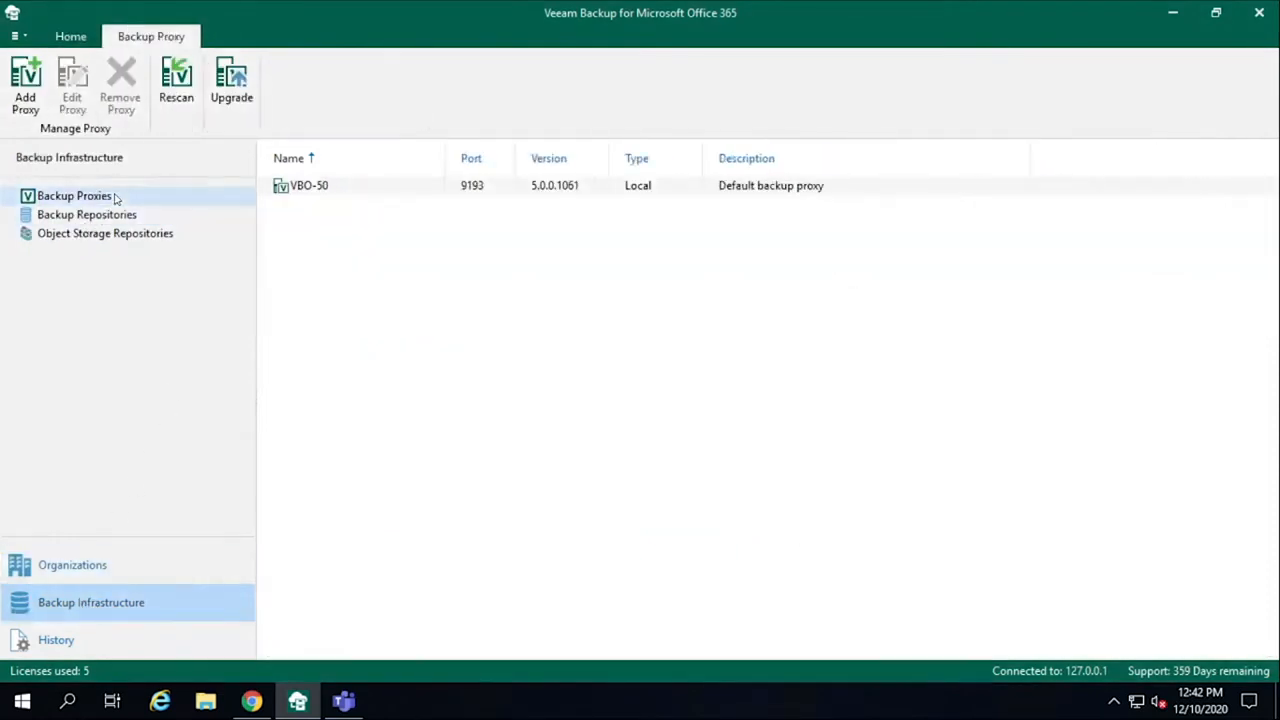
pyautogui.rightClick(350, 192)
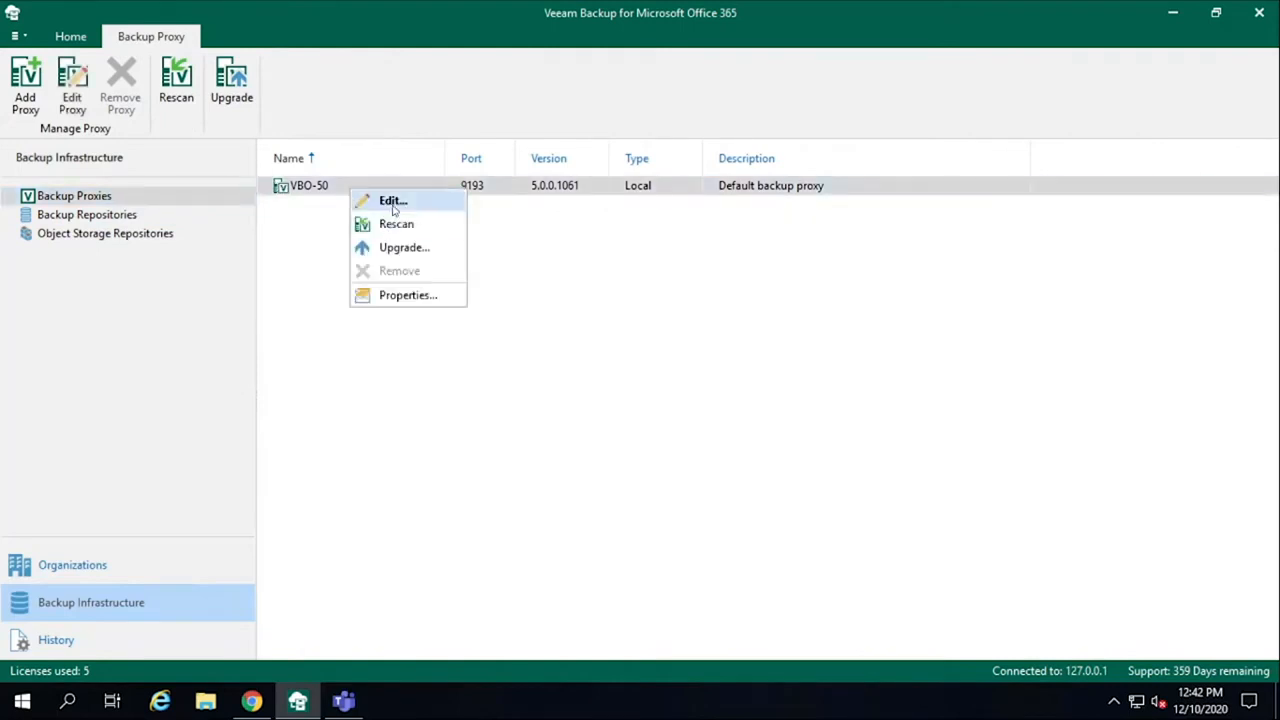
pyautogui.click(390, 202)
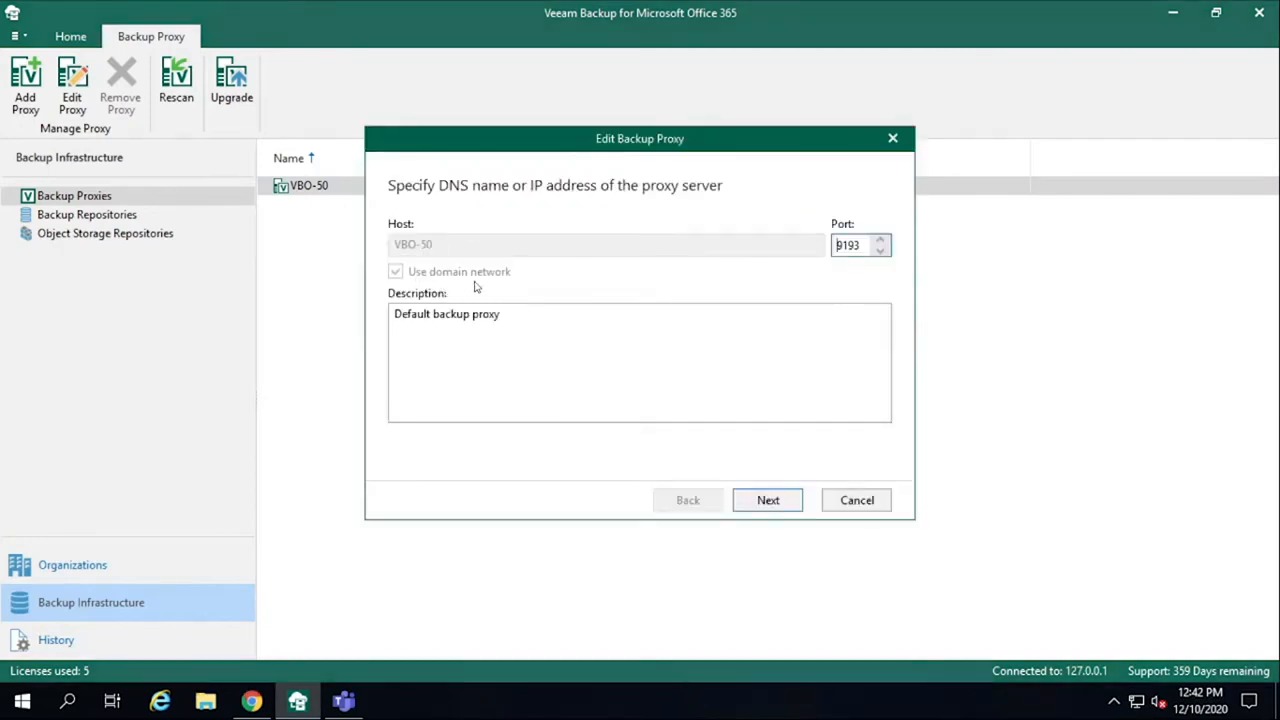
pyautogui.click(794, 503)
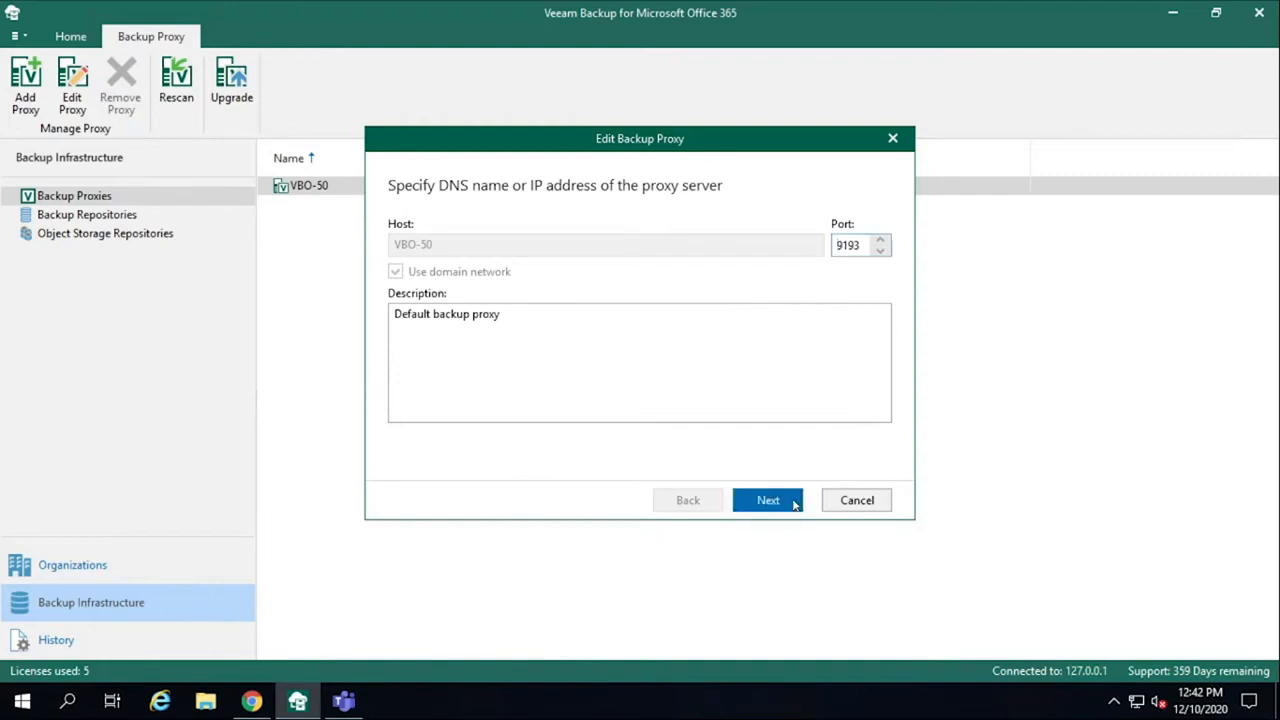
pyautogui.click(853, 500)
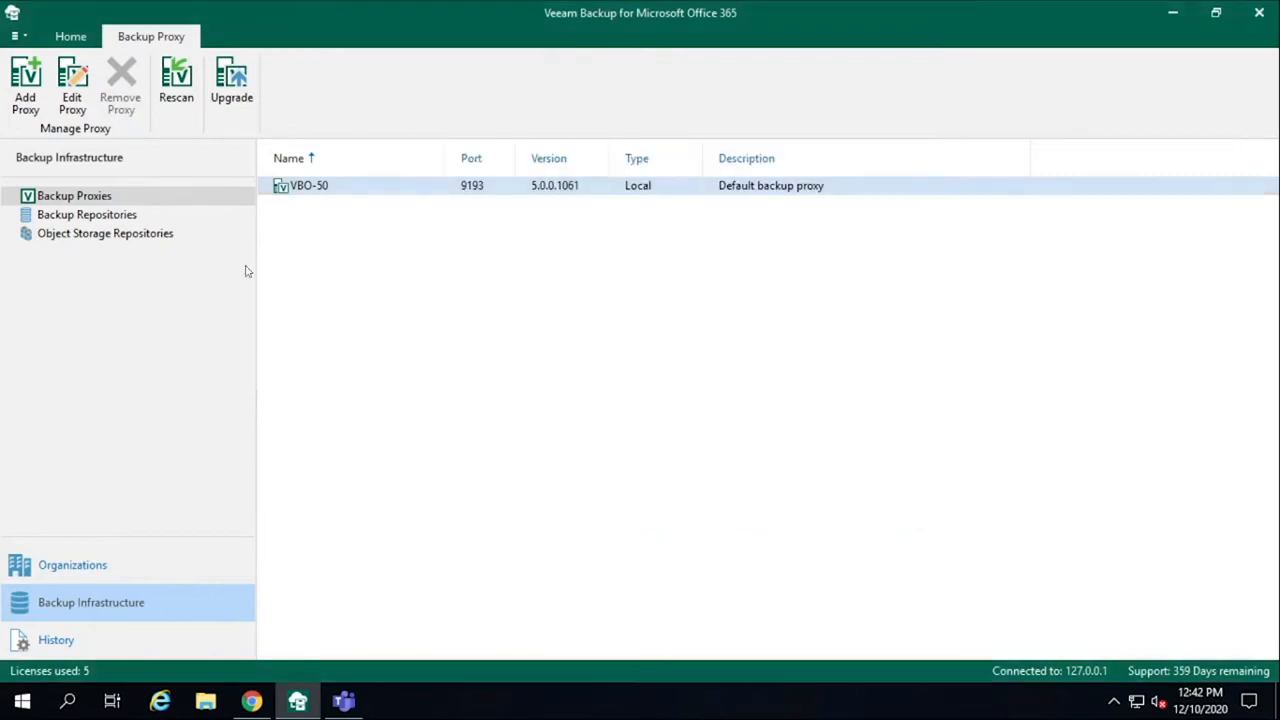
# Examine the AWS Repo backup repository's name, location and object storage settings, continuing to its retention policy.
pyautogui.click(116, 216)
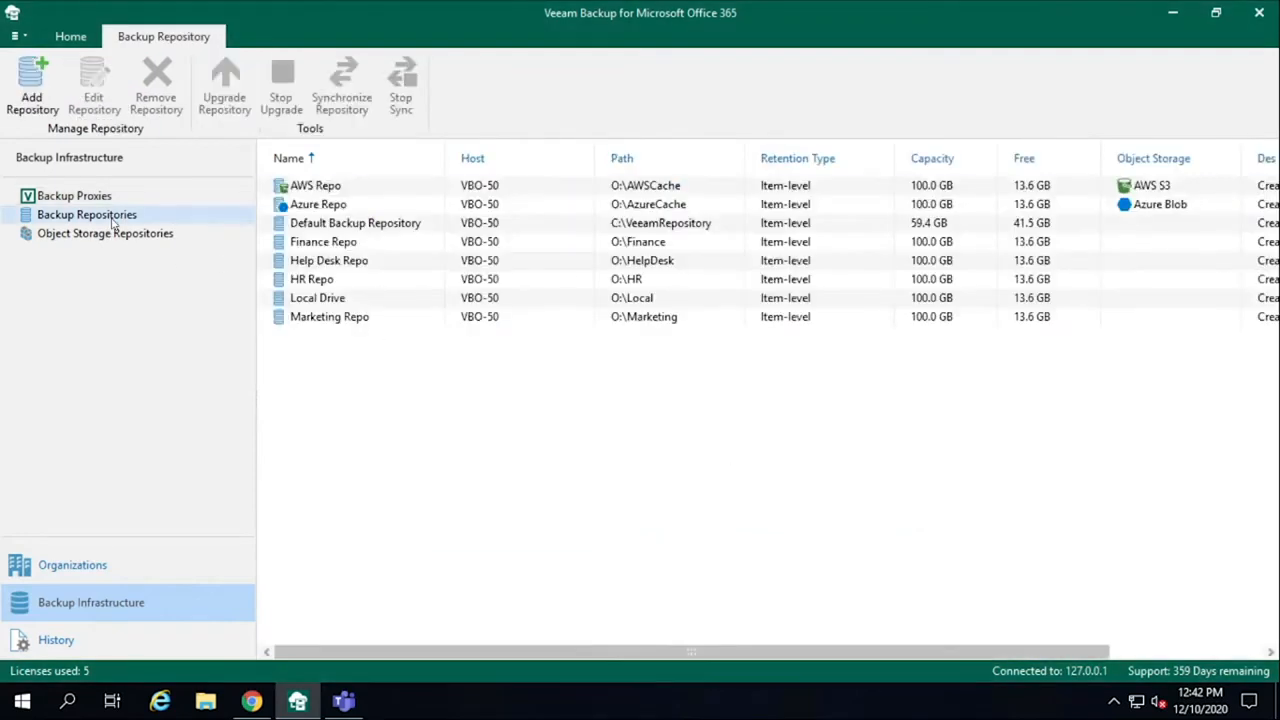
pyautogui.rightClick(338, 192)
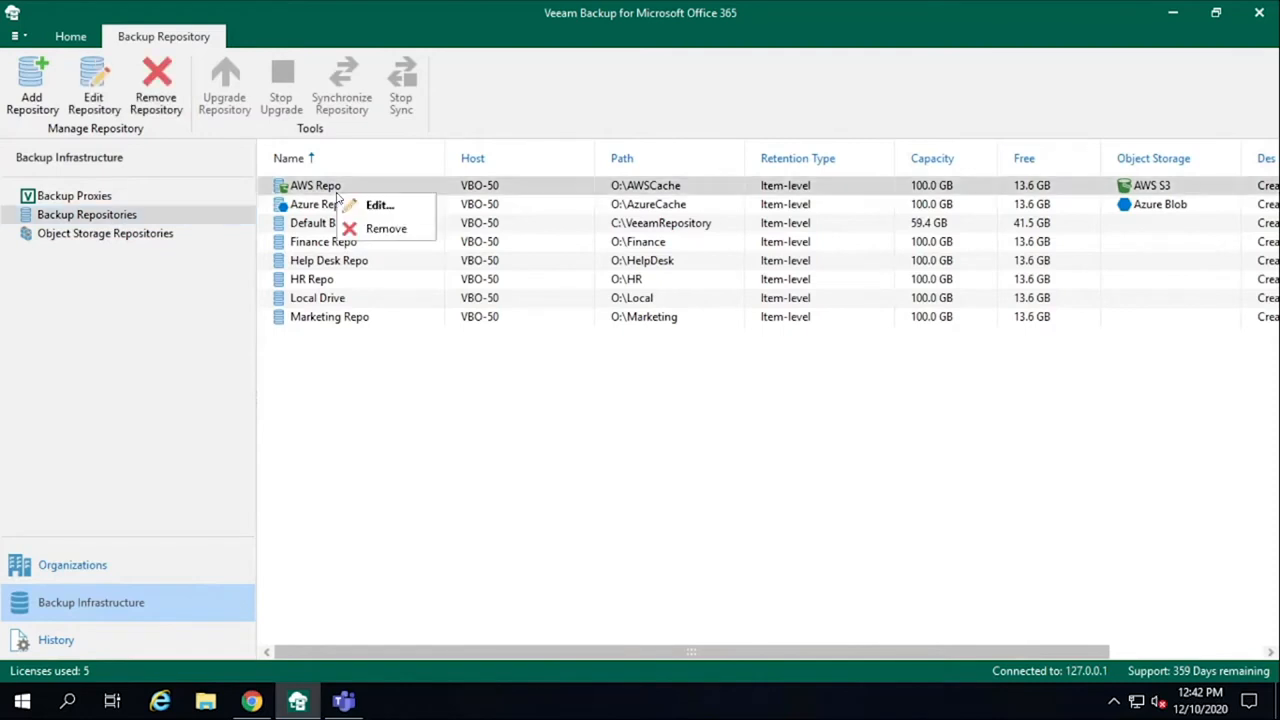
pyautogui.click(395, 212)
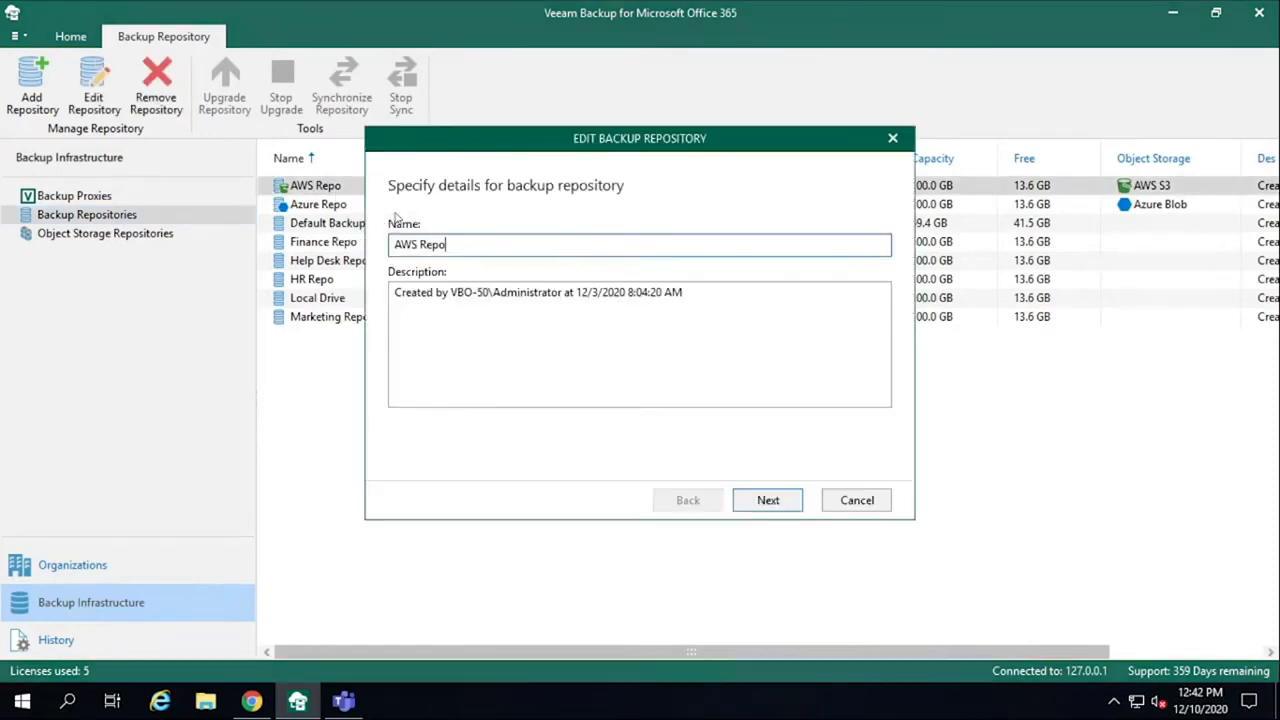
pyautogui.click(765, 500)
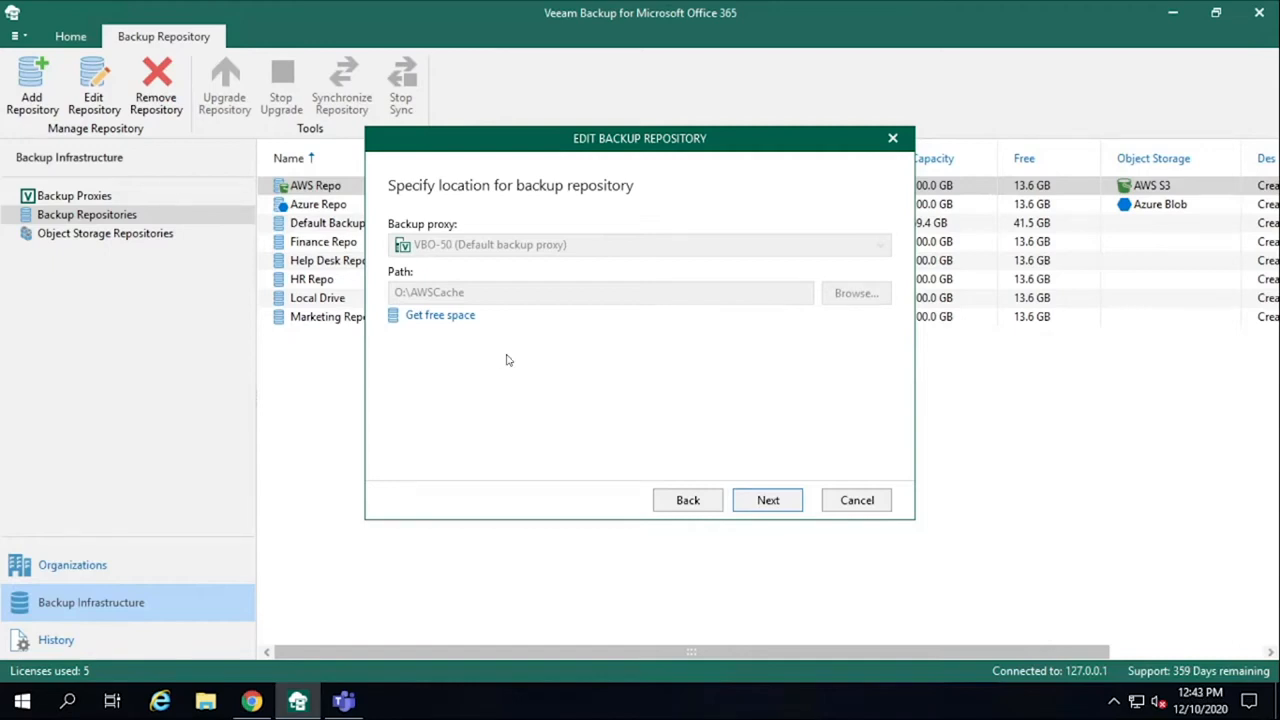
pyautogui.click(768, 500)
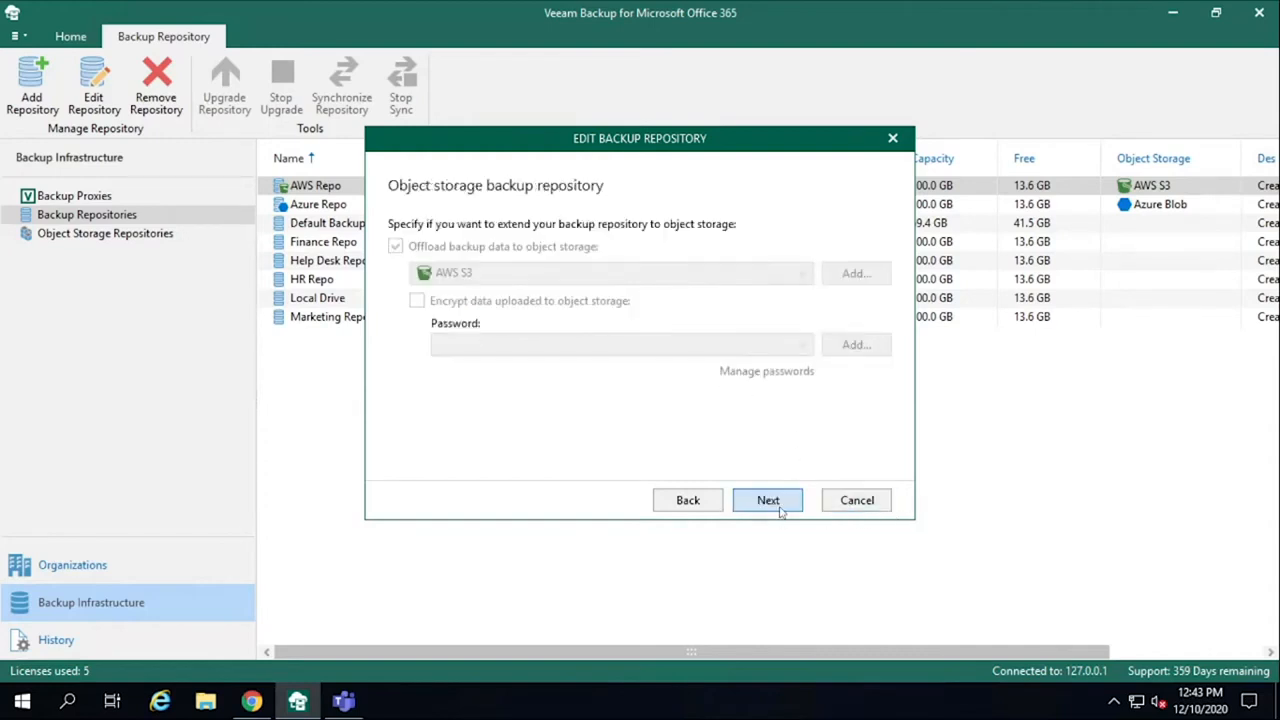
pyautogui.click(780, 508)
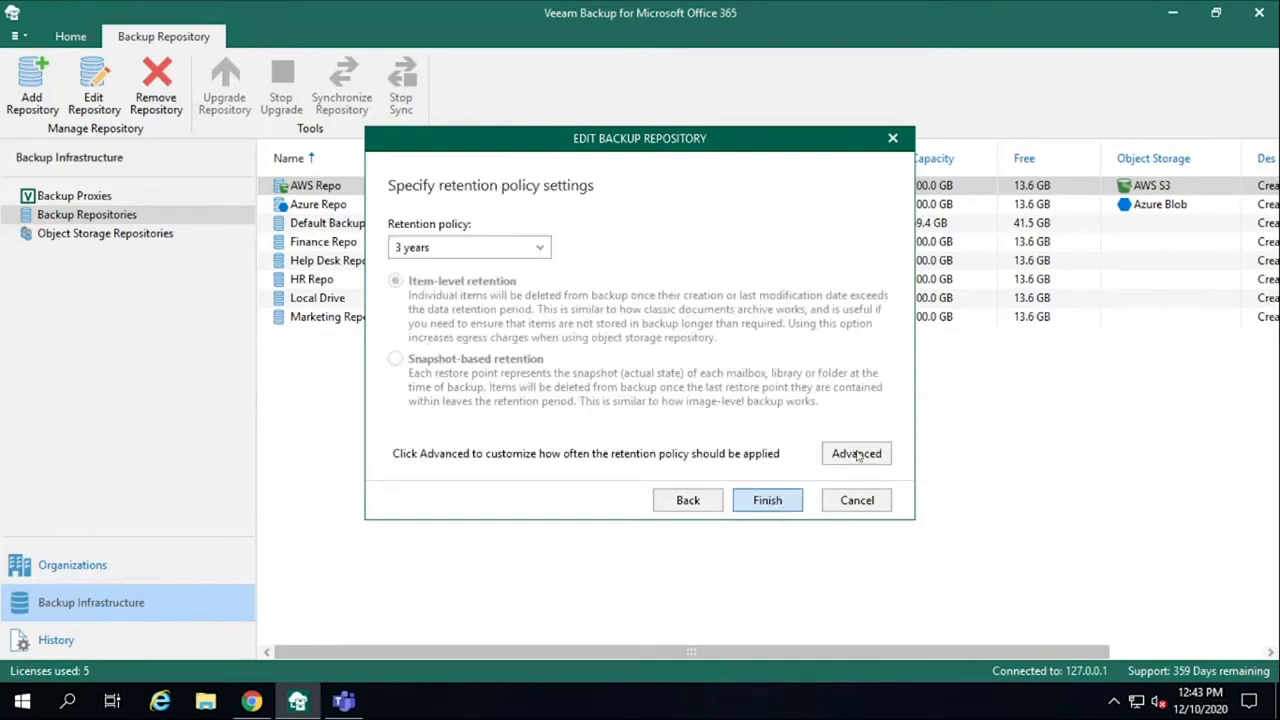
# Review the available retention periods and the advanced retention schedule for AWS Repo, and close the repository settings.
pyautogui.click(527, 250)
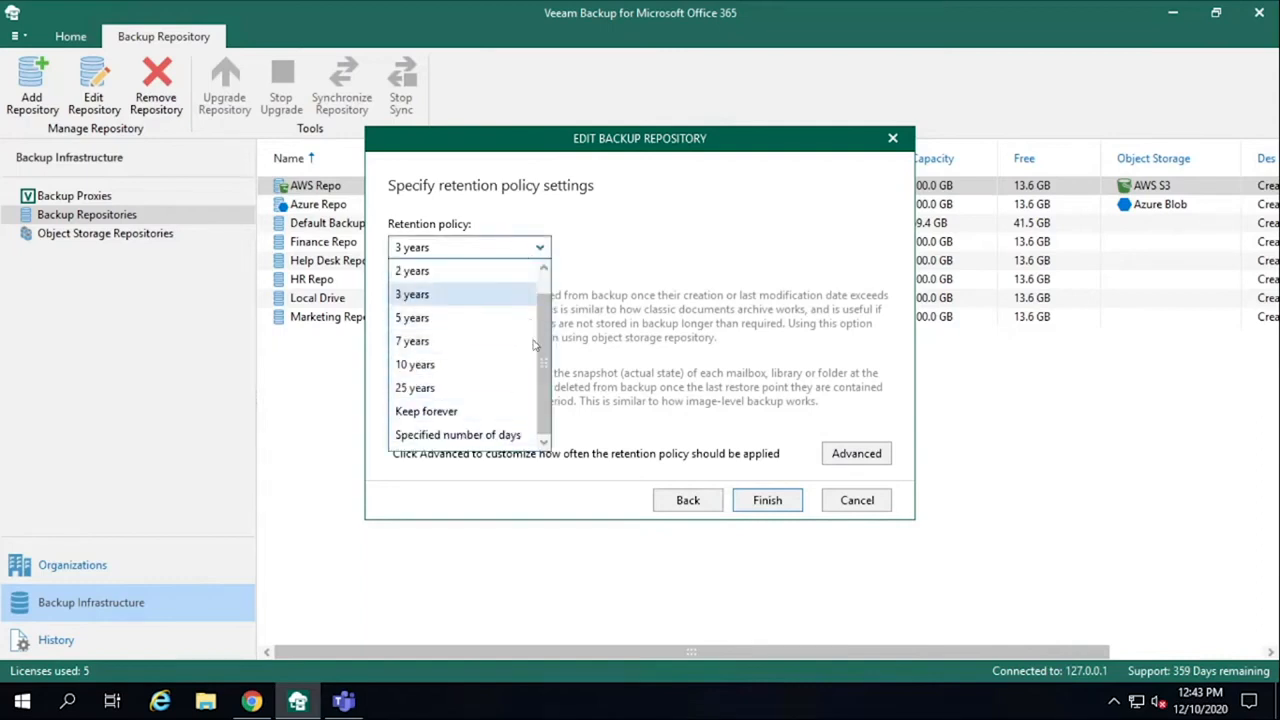
pyautogui.click(897, 443)
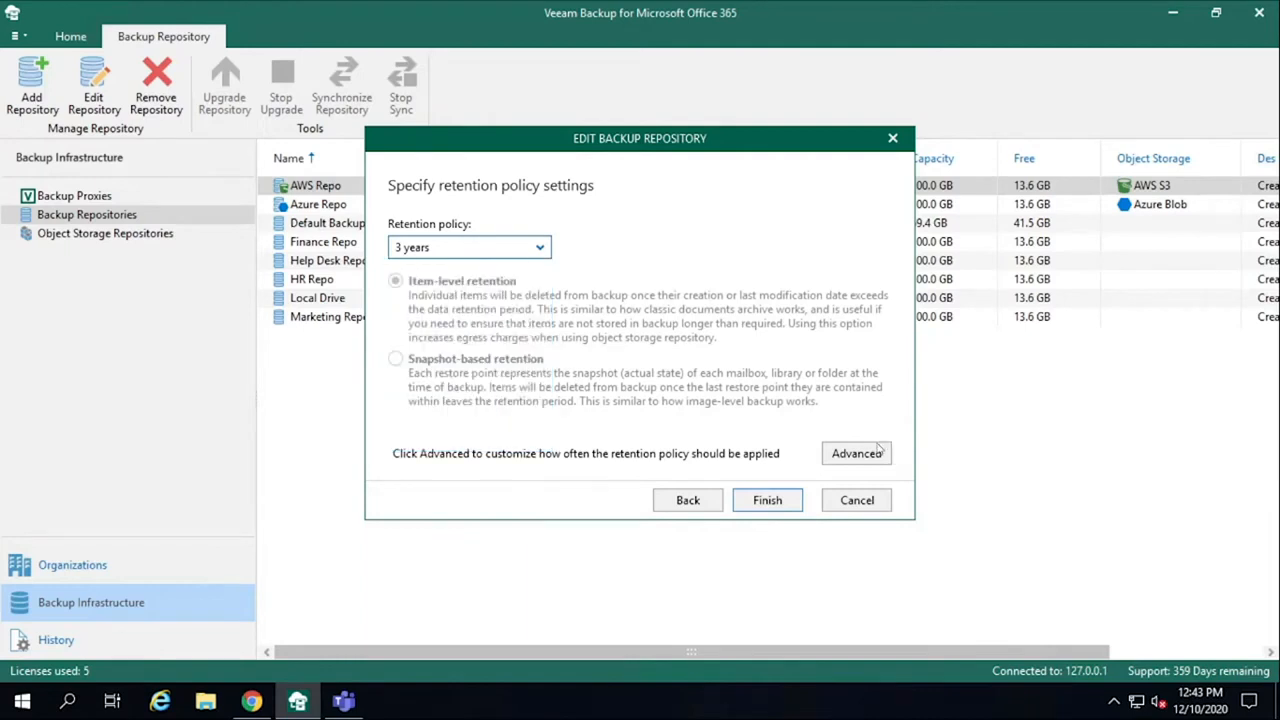
pyautogui.click(860, 458)
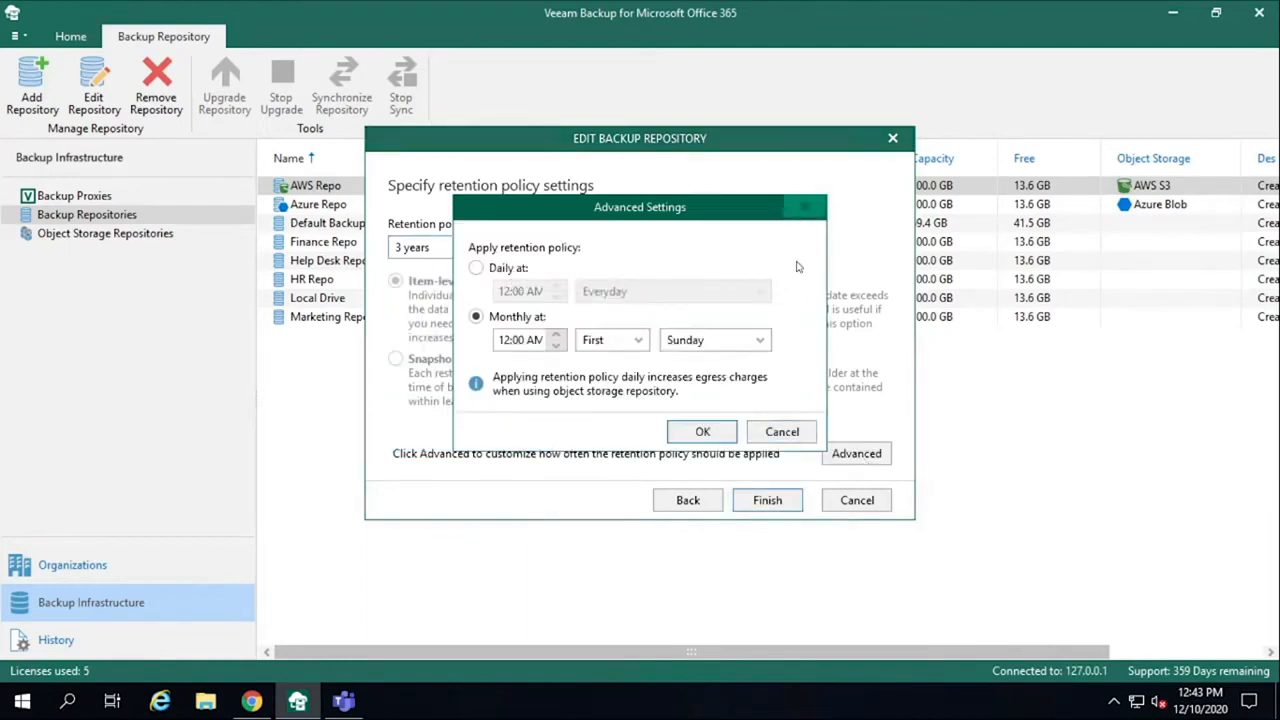
pyautogui.click(792, 433)
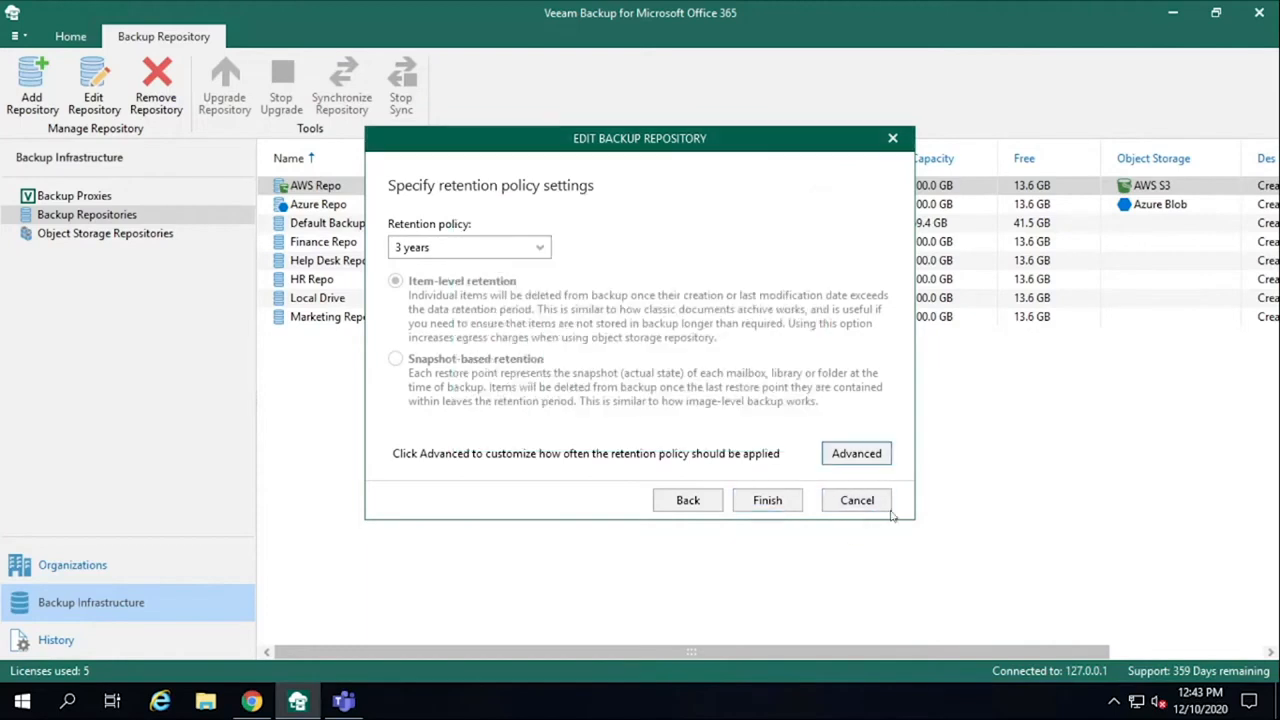
pyautogui.click(758, 504)
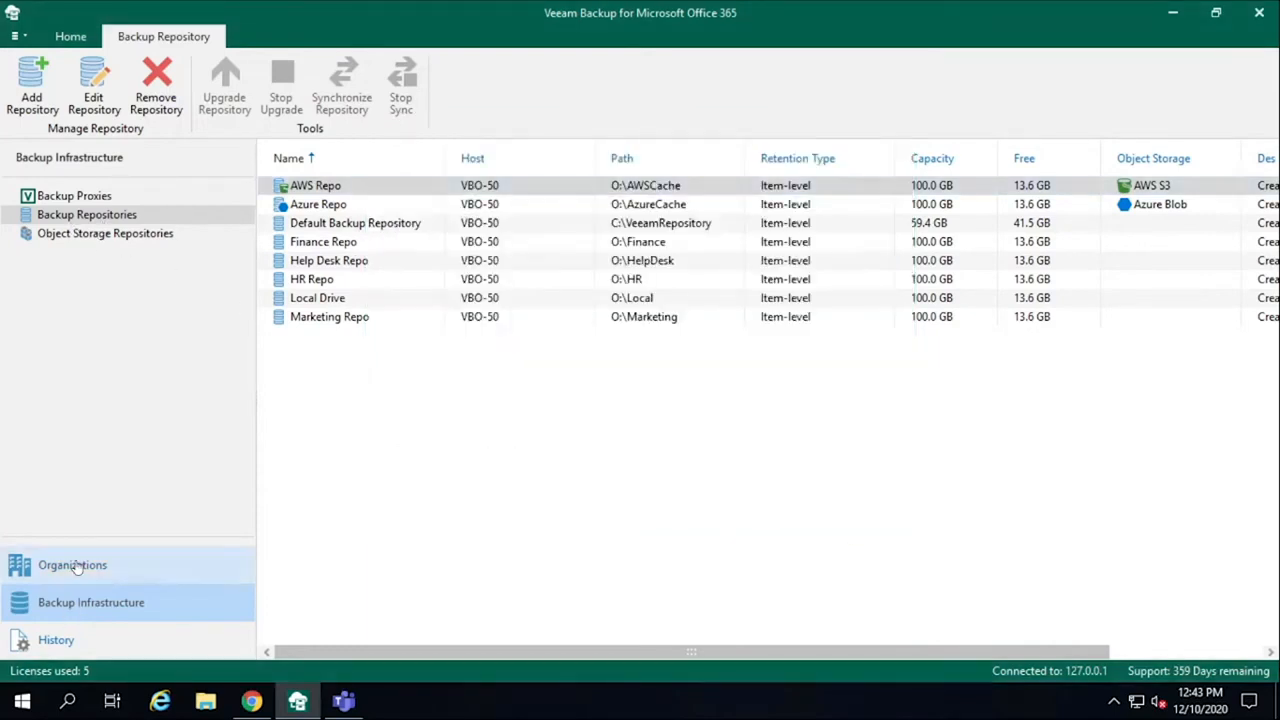
# Open the Tier 1 Backups to Local job for editing and continue to its selection of objects to back up.
pyautogui.click(72, 565)
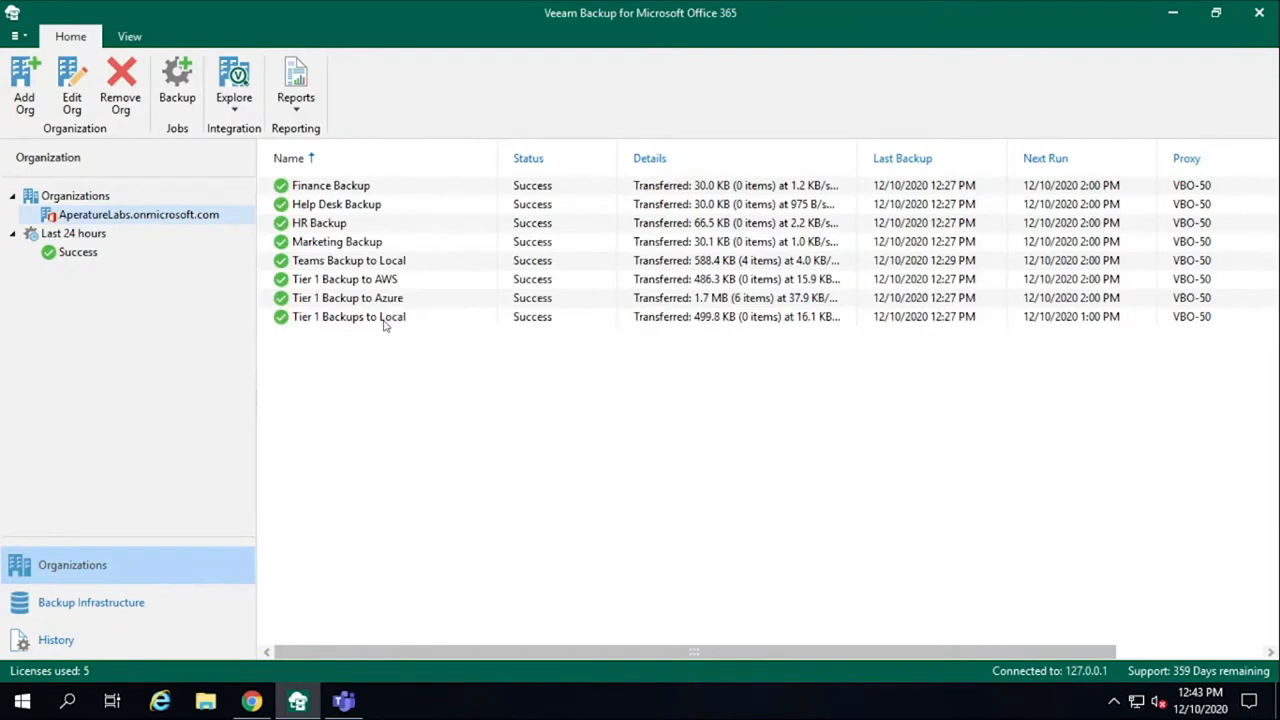
pyautogui.rightClick(385, 322)
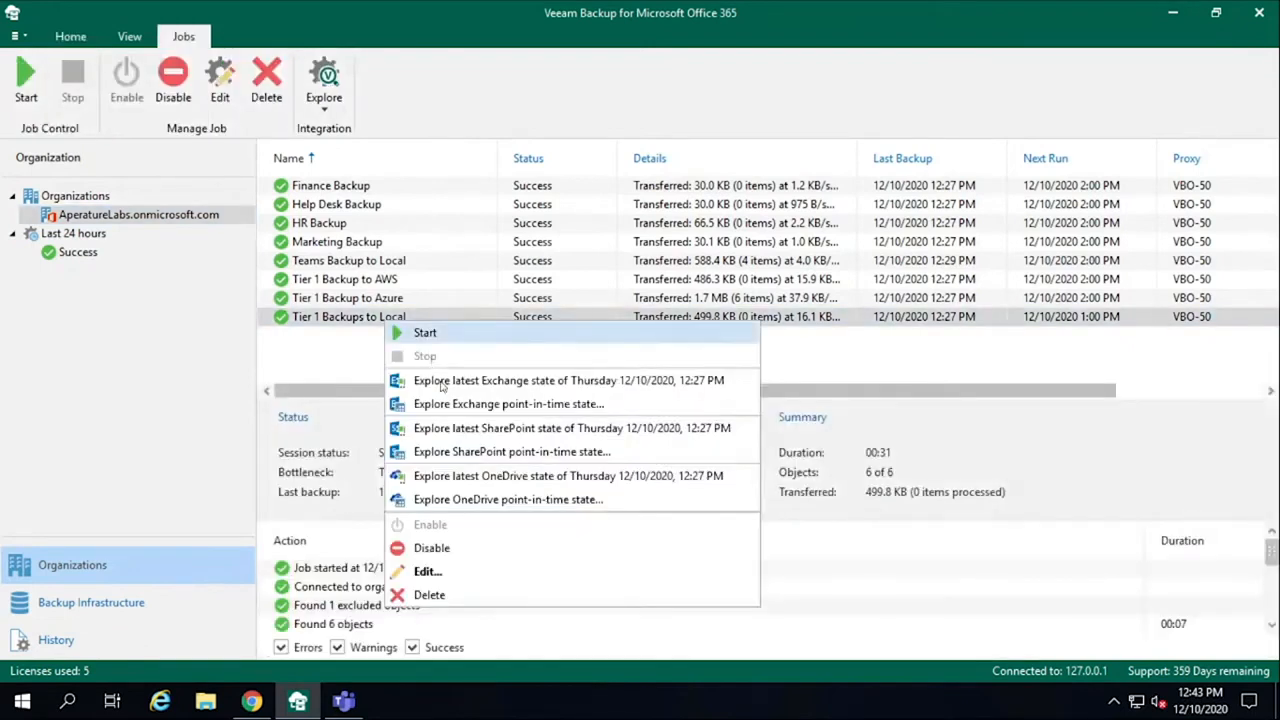
pyautogui.click(427, 571)
pyautogui.click(768, 500)
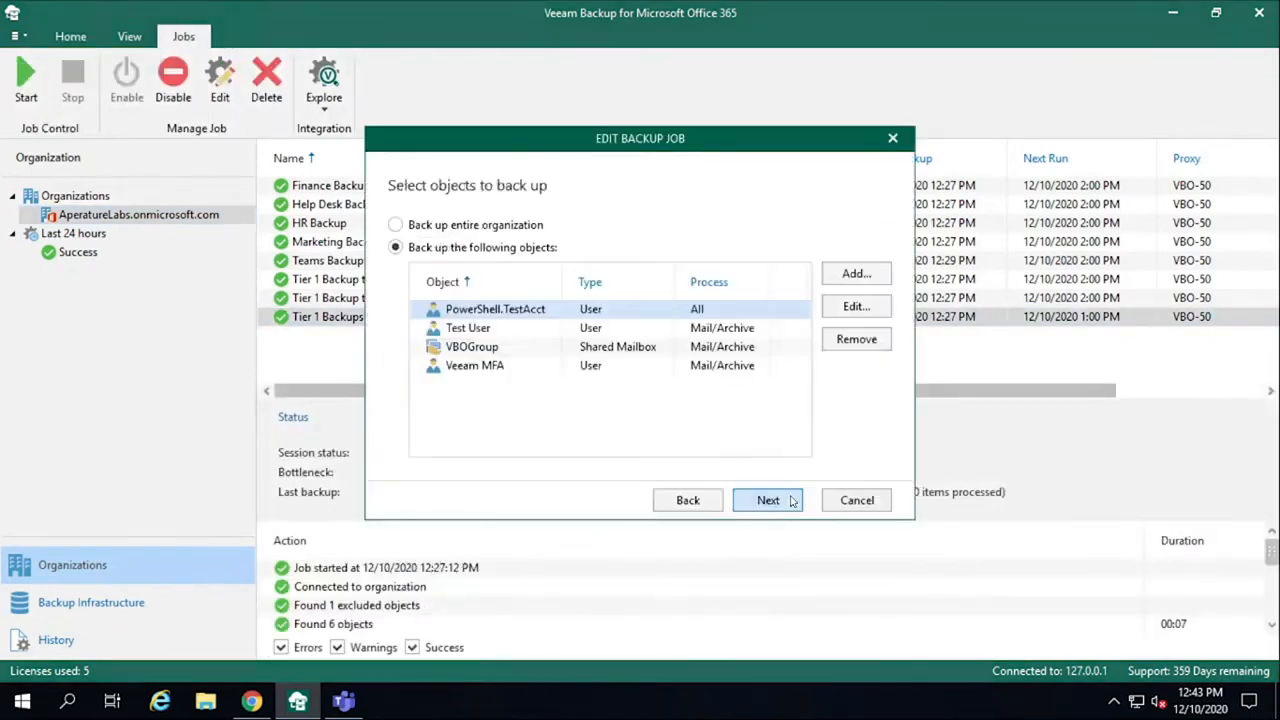
# Add the AperatureLabs.onmicrosoft.com organization to the job's objects to back up.
pyautogui.click(837, 276)
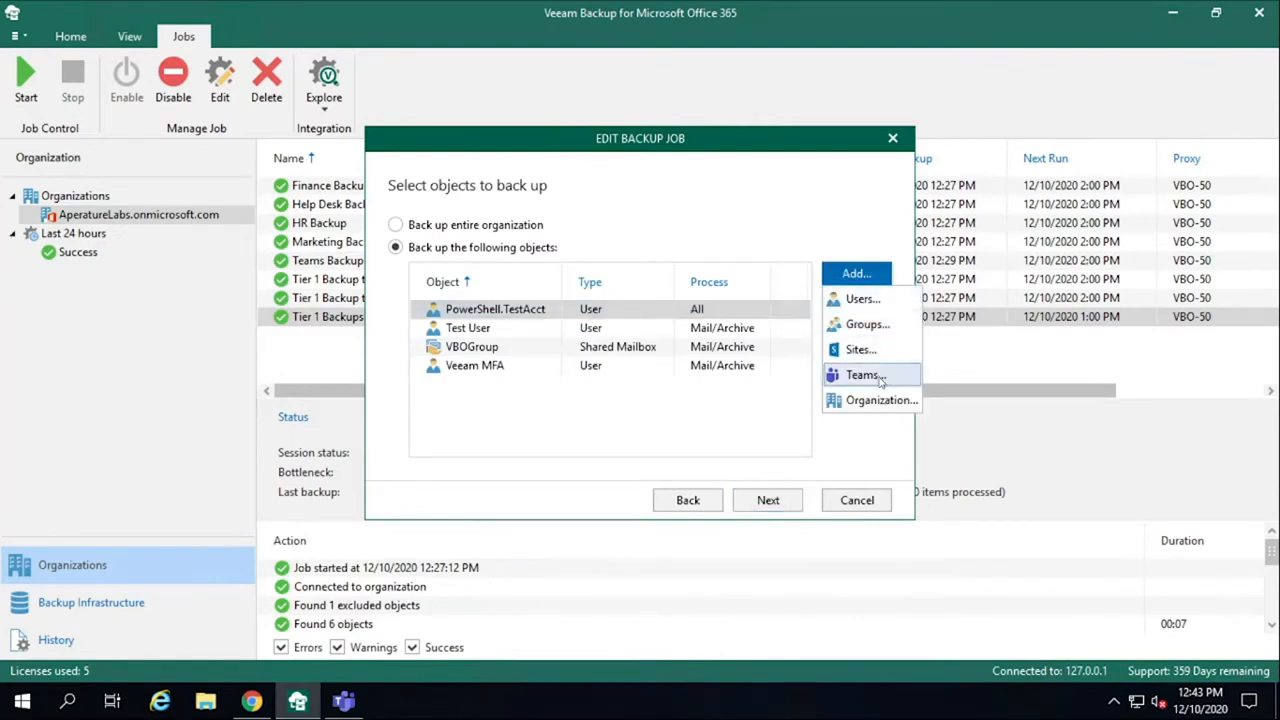
pyautogui.click(872, 402)
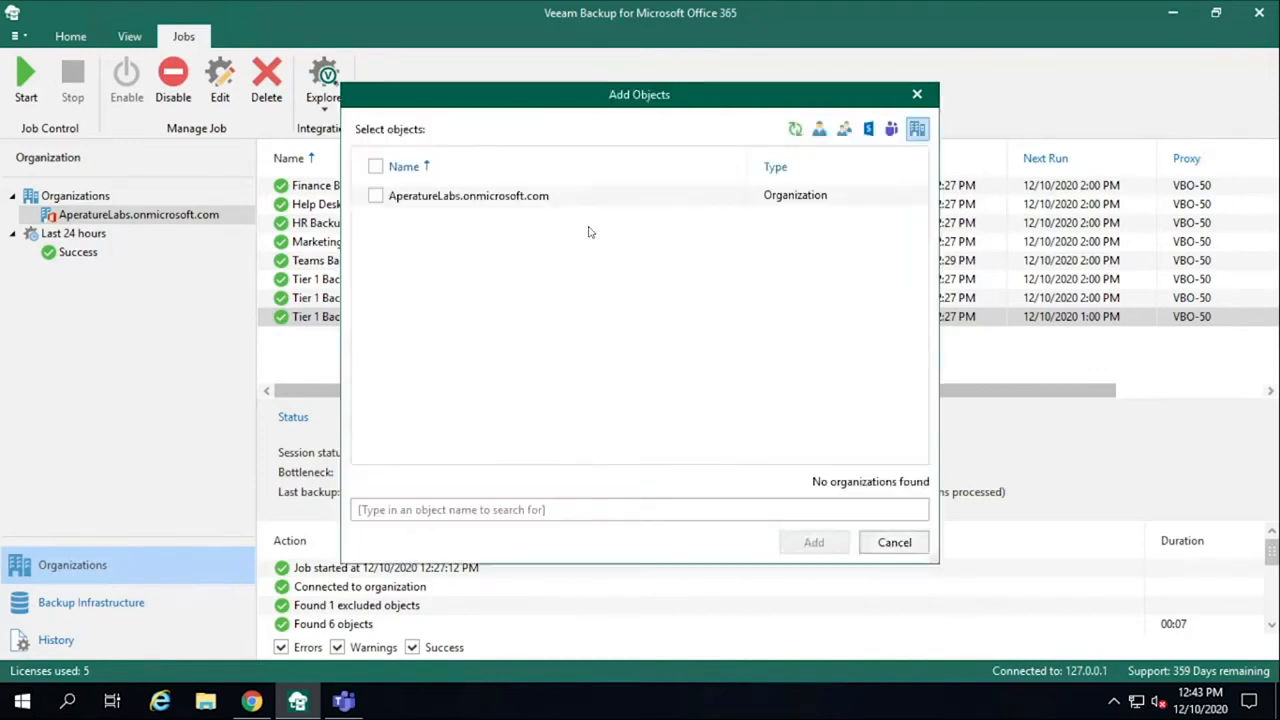
pyautogui.click(375, 196)
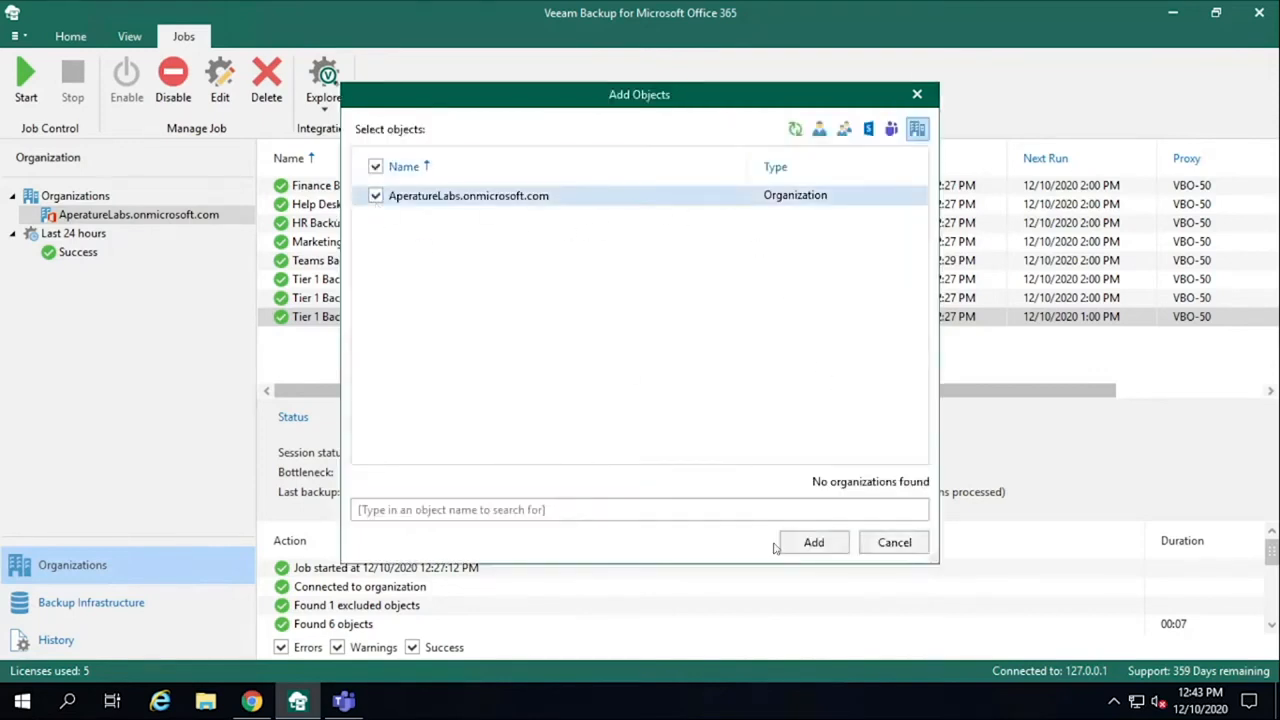
pyautogui.click(812, 542)
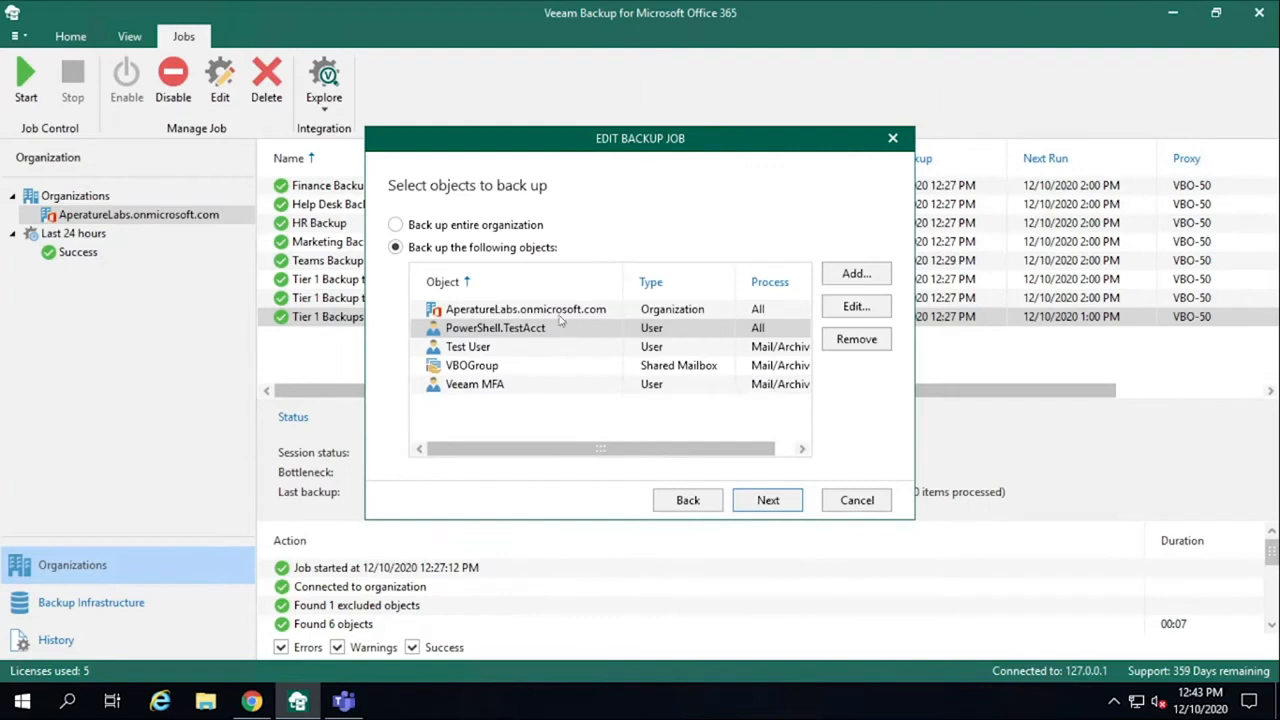
# Check the processing options of the AperatureLabs.onmicrosoft.com organization and remove it from the job's objects to back up.
pyautogui.click(560, 315)
pyautogui.click(875, 311)
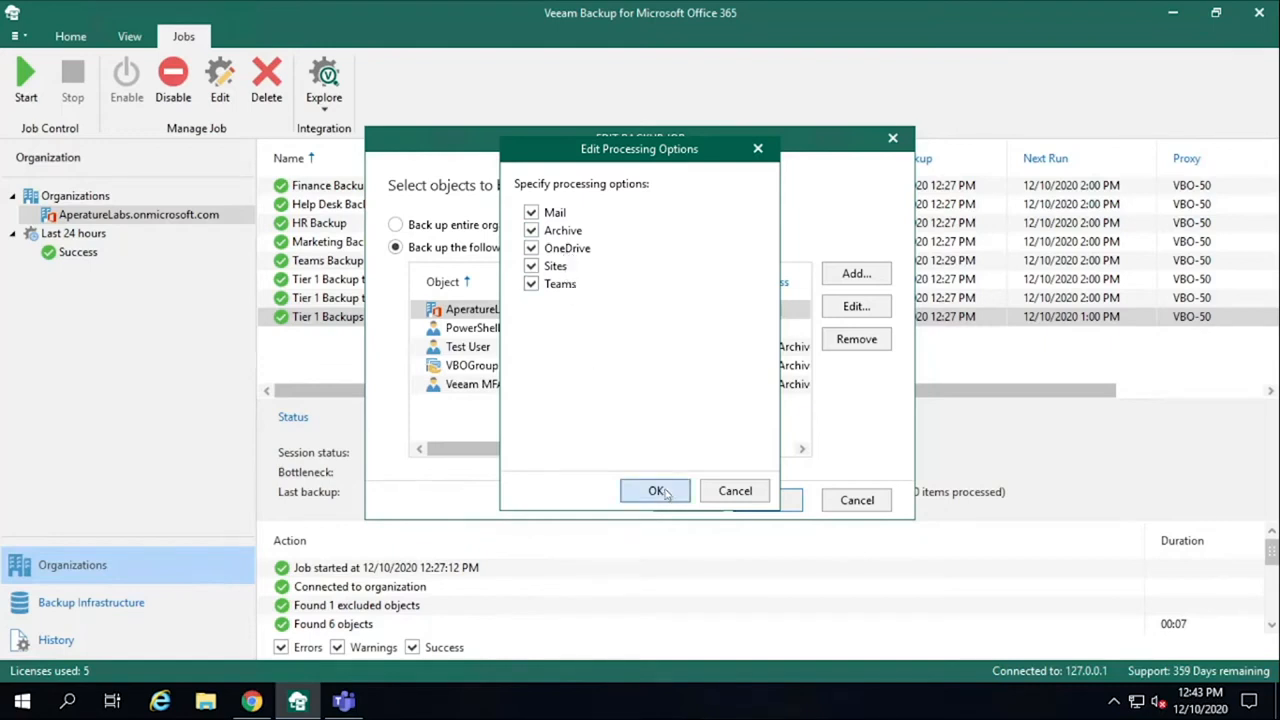
pyautogui.click(742, 493)
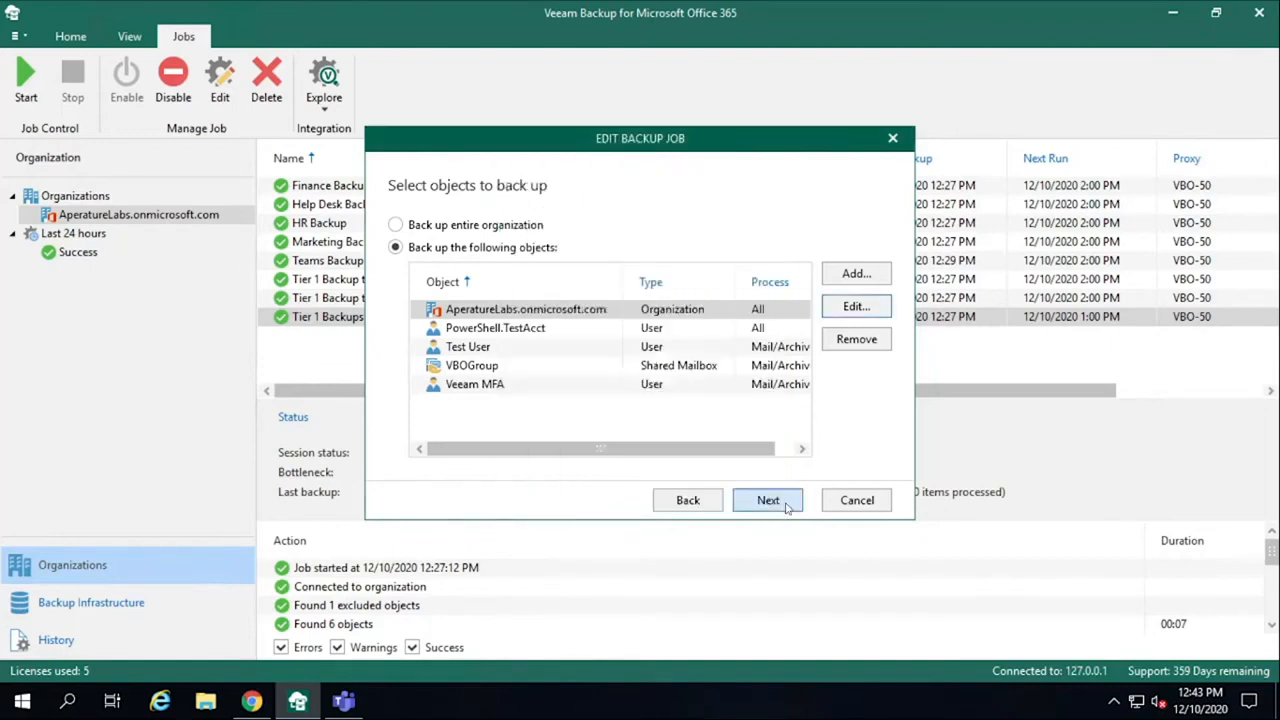
pyautogui.click(857, 340)
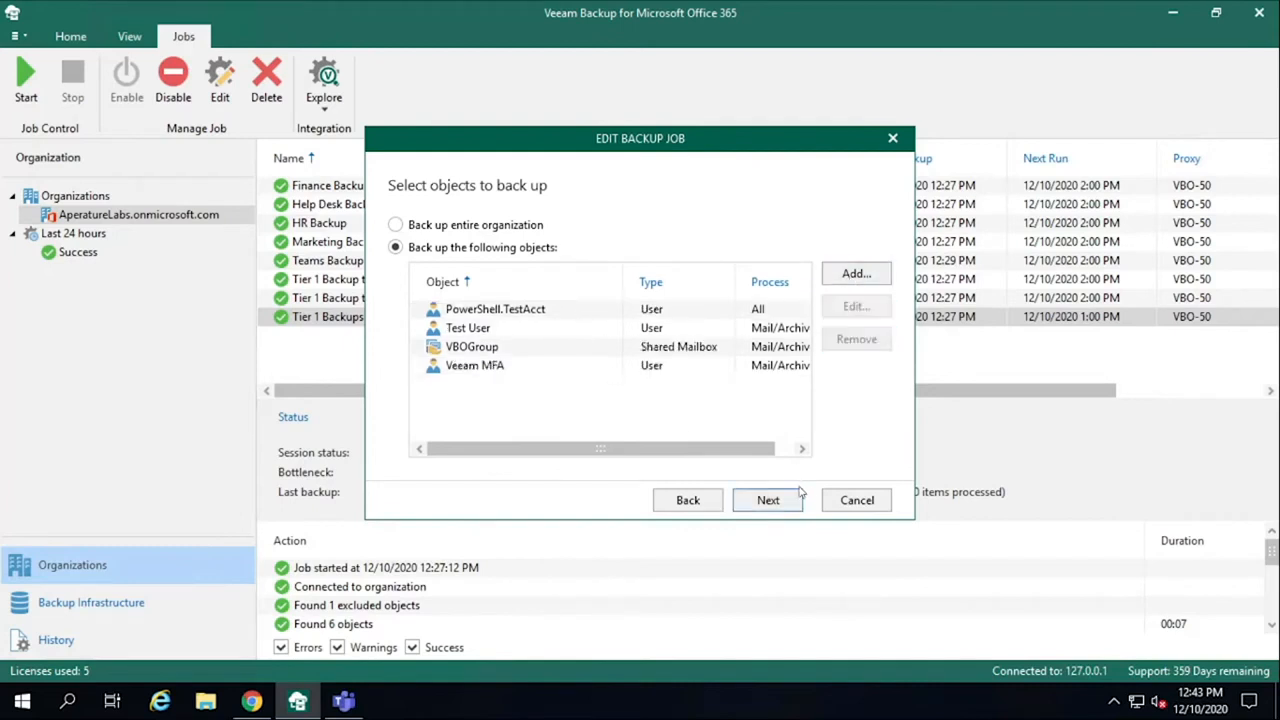
# Review the job's excluded objects and the object types available for exclusion, continuing to the backup proxy and repository settings.
pyautogui.click(767, 500)
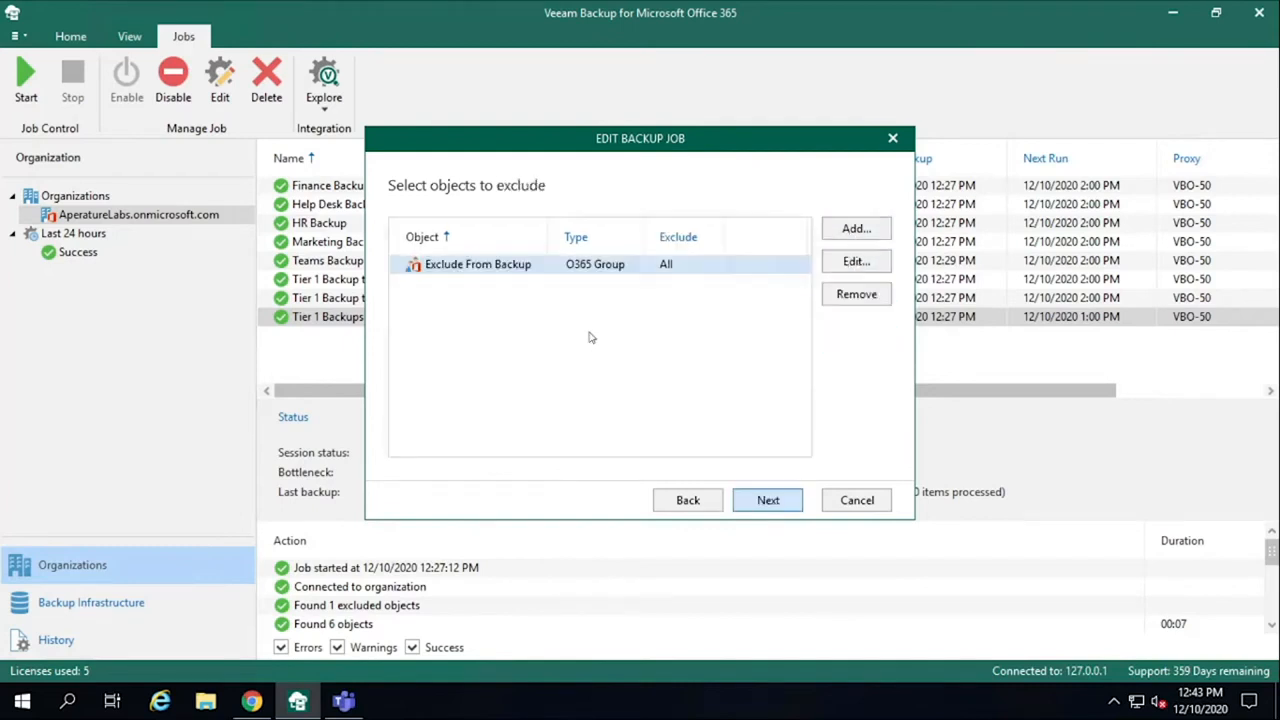
pyautogui.click(853, 230)
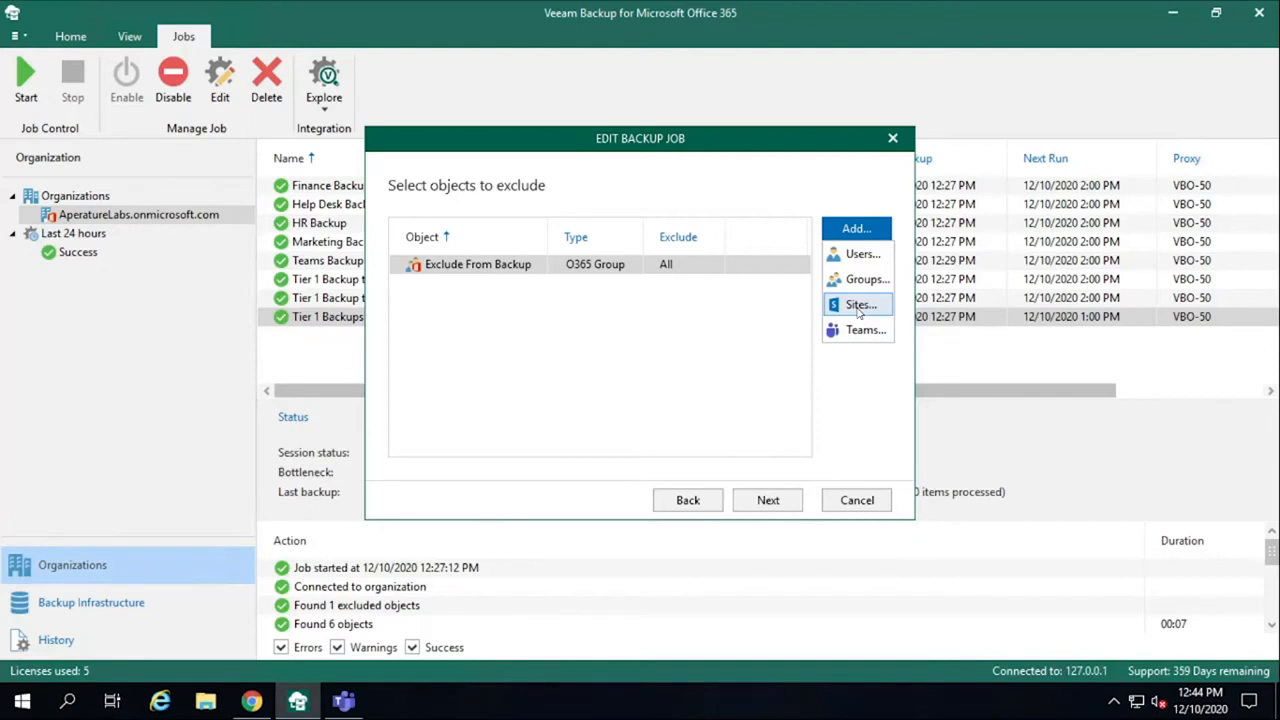
pyautogui.click(768, 502)
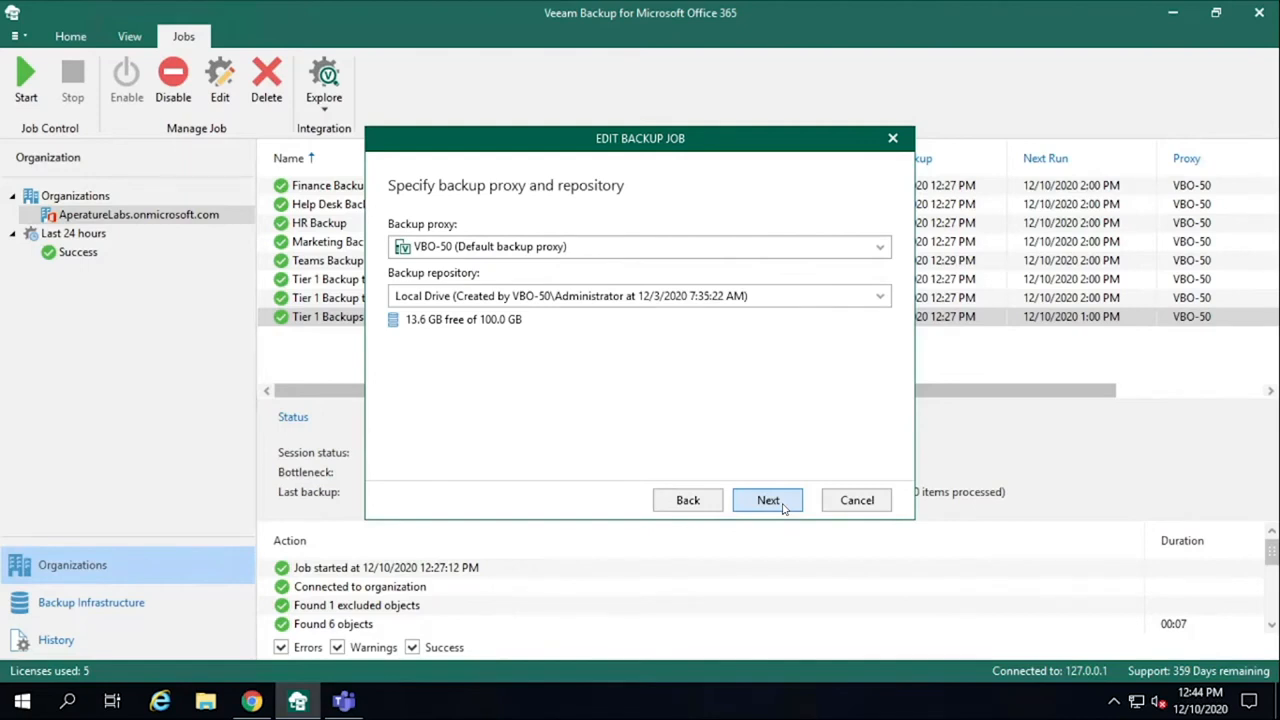
# Review the job's scheduling options and permitted time periods, and close the job editor without saving.
pyautogui.click(780, 507)
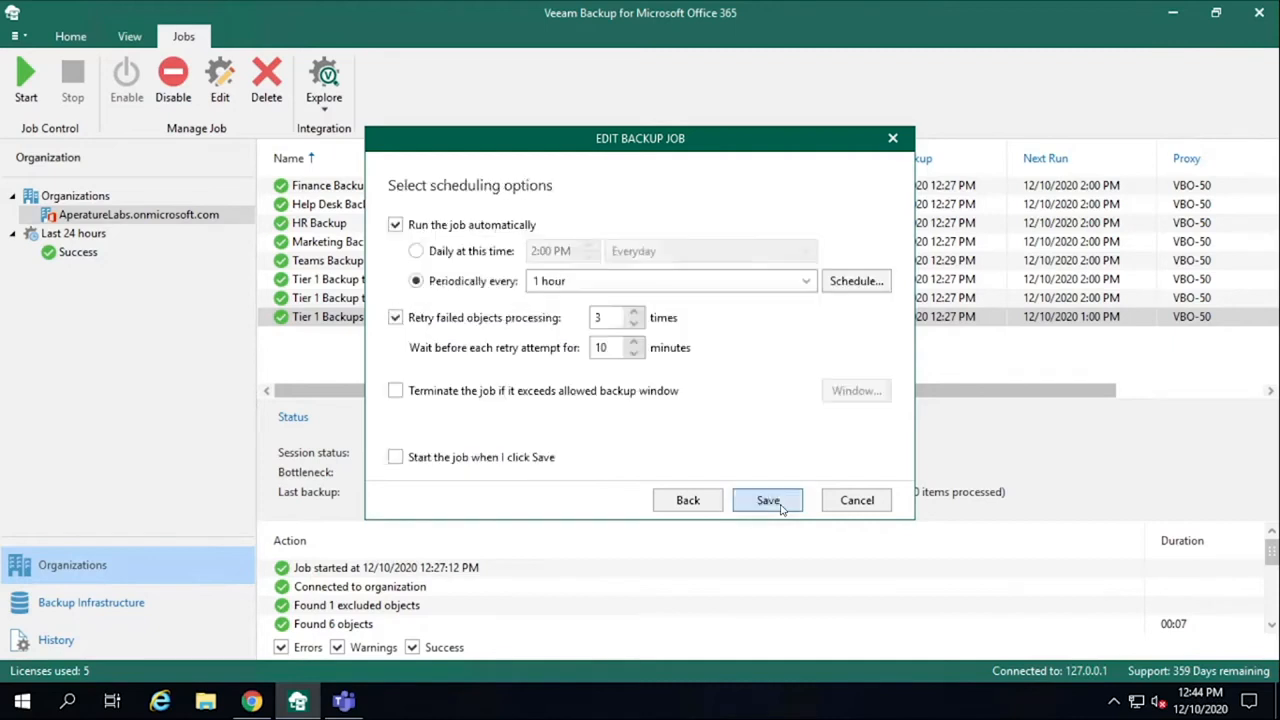
pyautogui.click(876, 283)
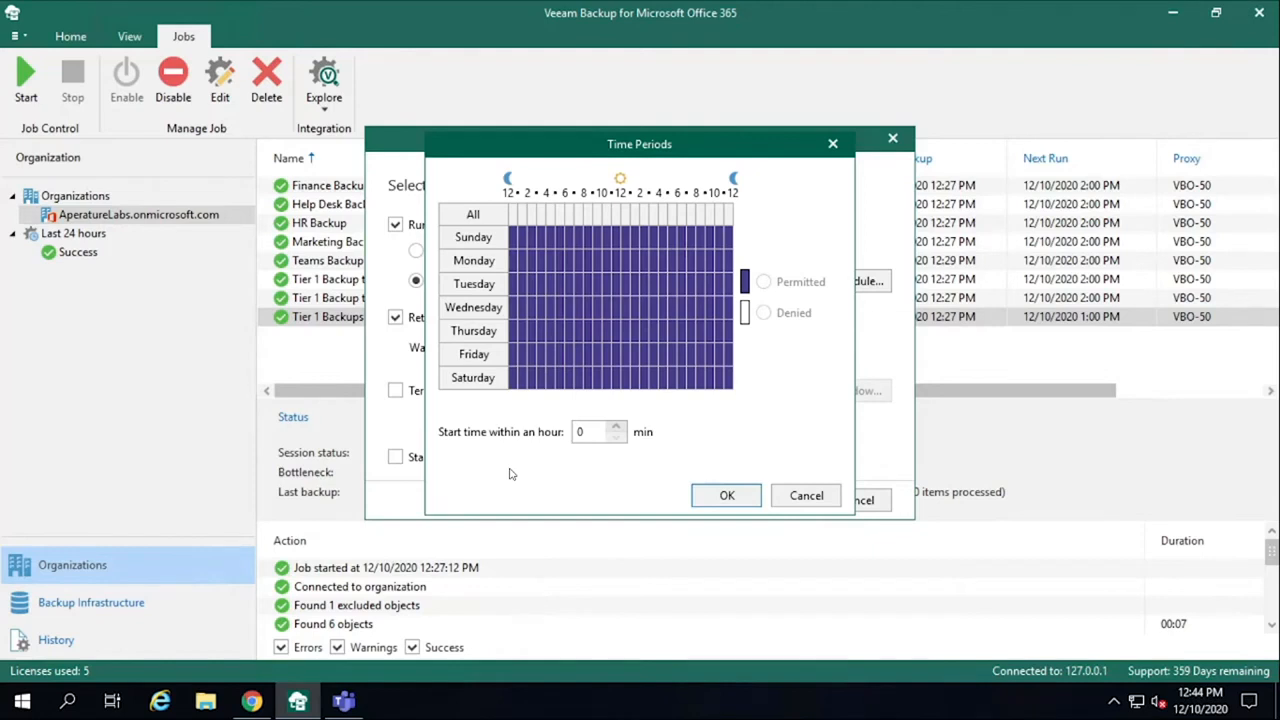
pyautogui.click(727, 495)
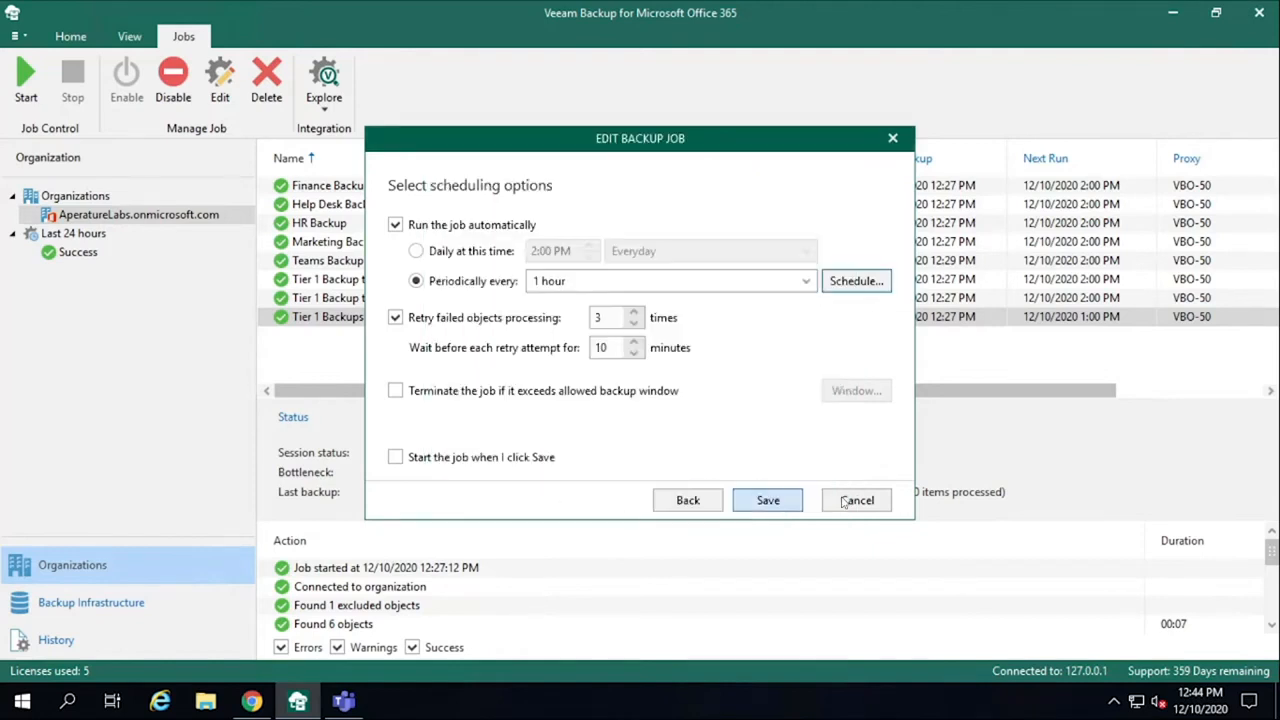
pyautogui.click(862, 500)
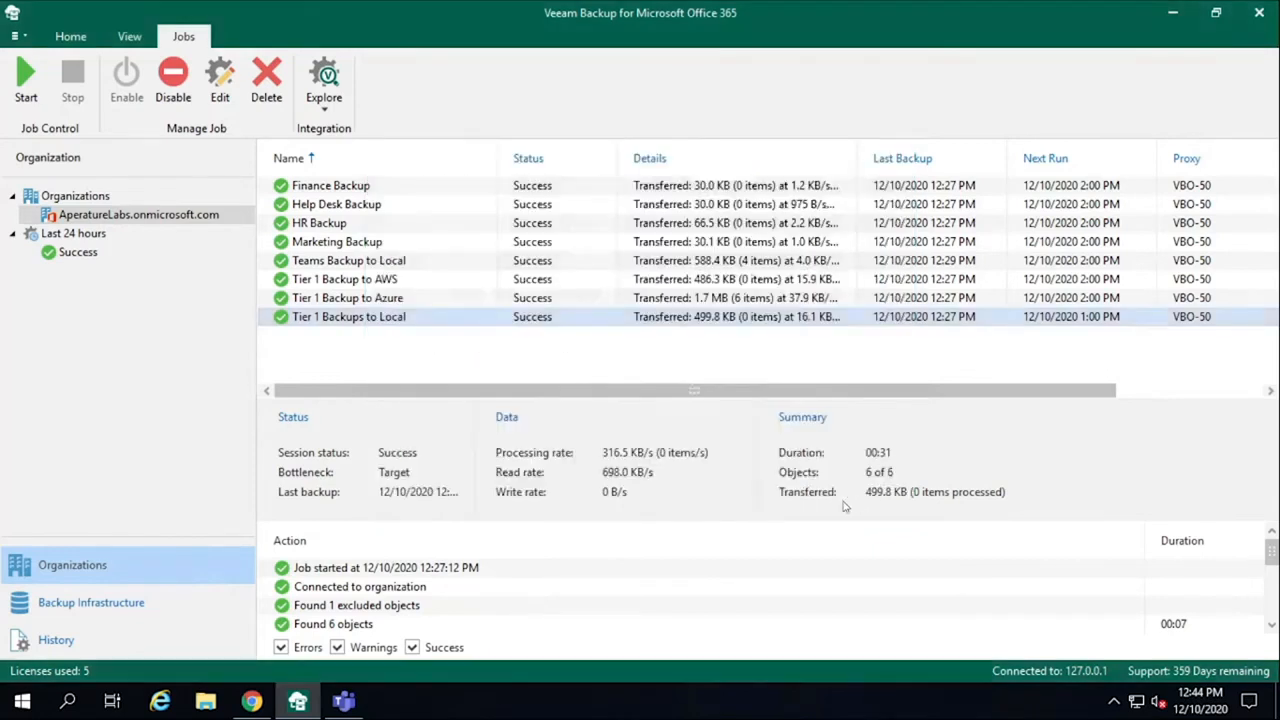
# Open the latest Teams backup state of the AperatureLabs.onmicrosoft.com organization in a maximized Veeam Explorer for Microsoft Teams.
pyautogui.click(107, 217)
pyautogui.click(240, 90)
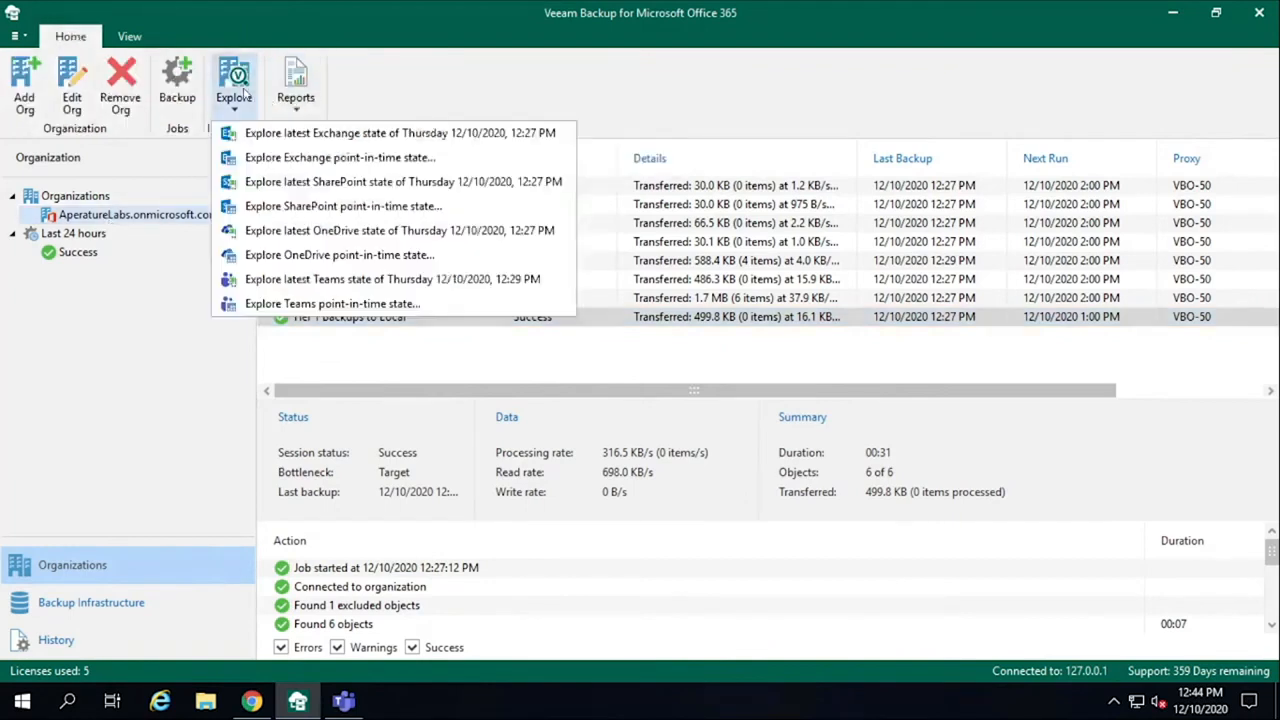
pyautogui.click(352, 282)
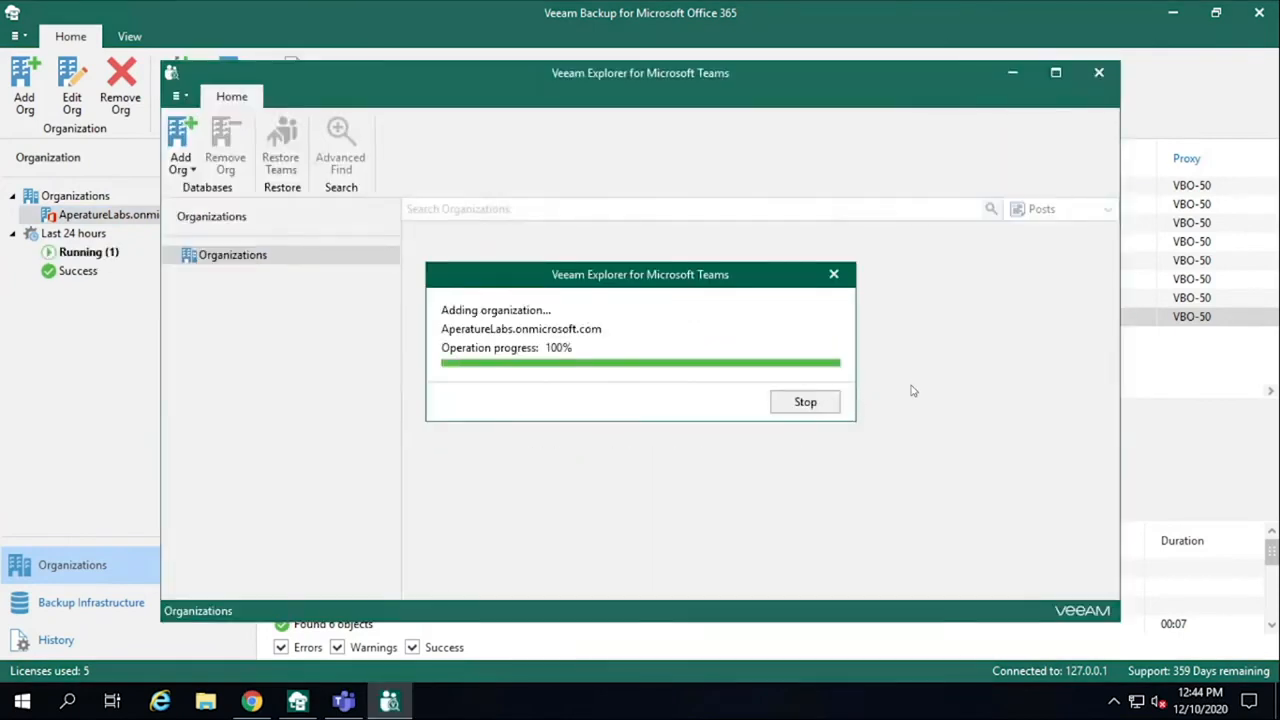
pyautogui.doubleClick(524, 70)
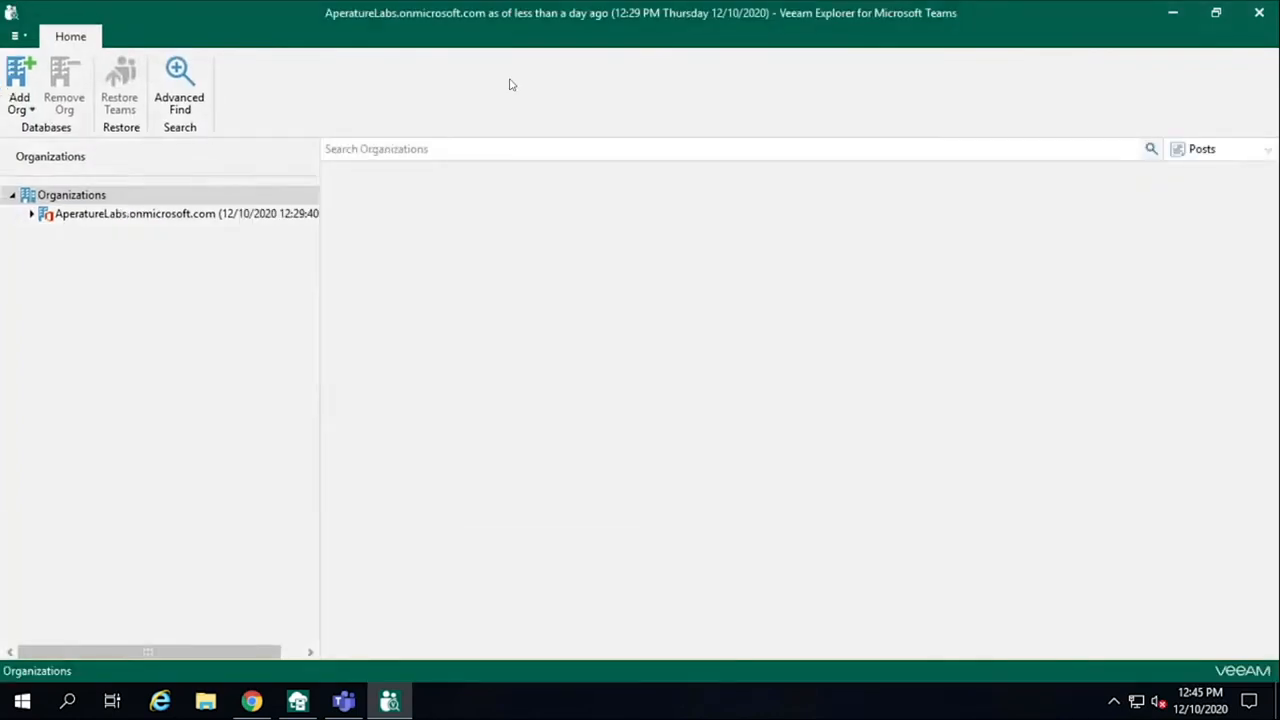
# Set up an Advanced Find criterion on file fields, using the Name field with the contains condition.
pyautogui.click(180, 92)
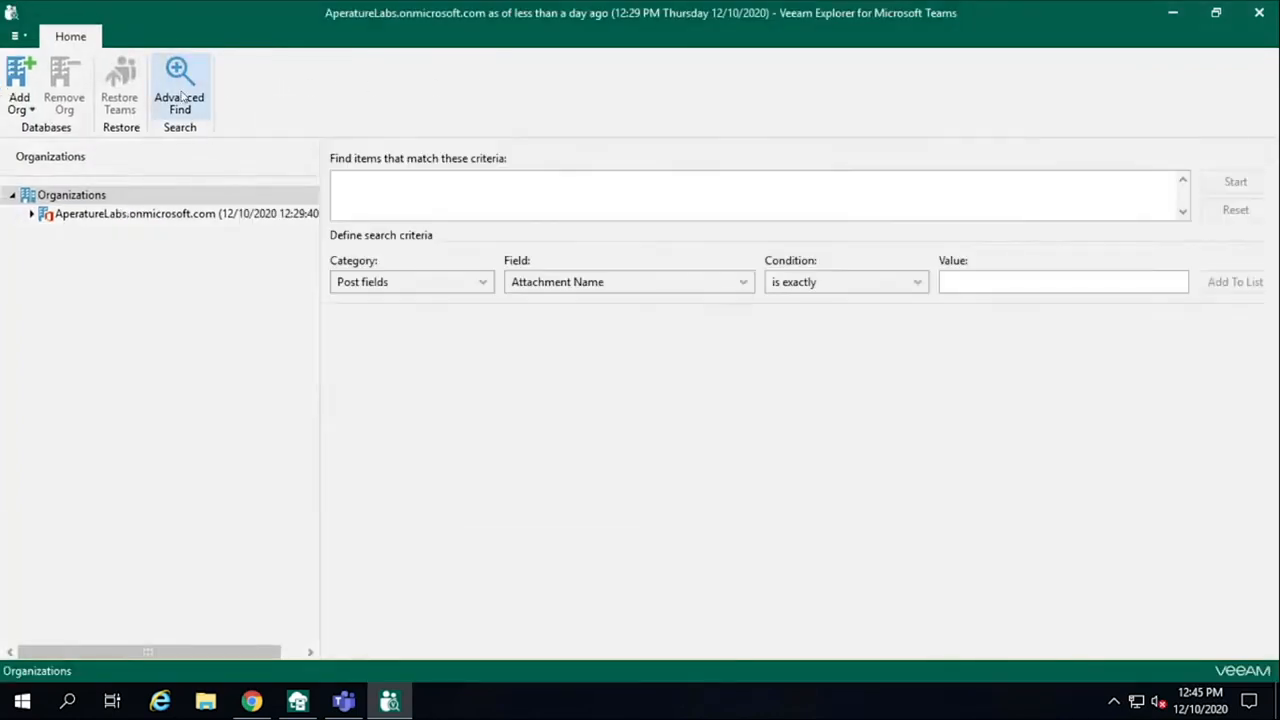
pyautogui.click(482, 283)
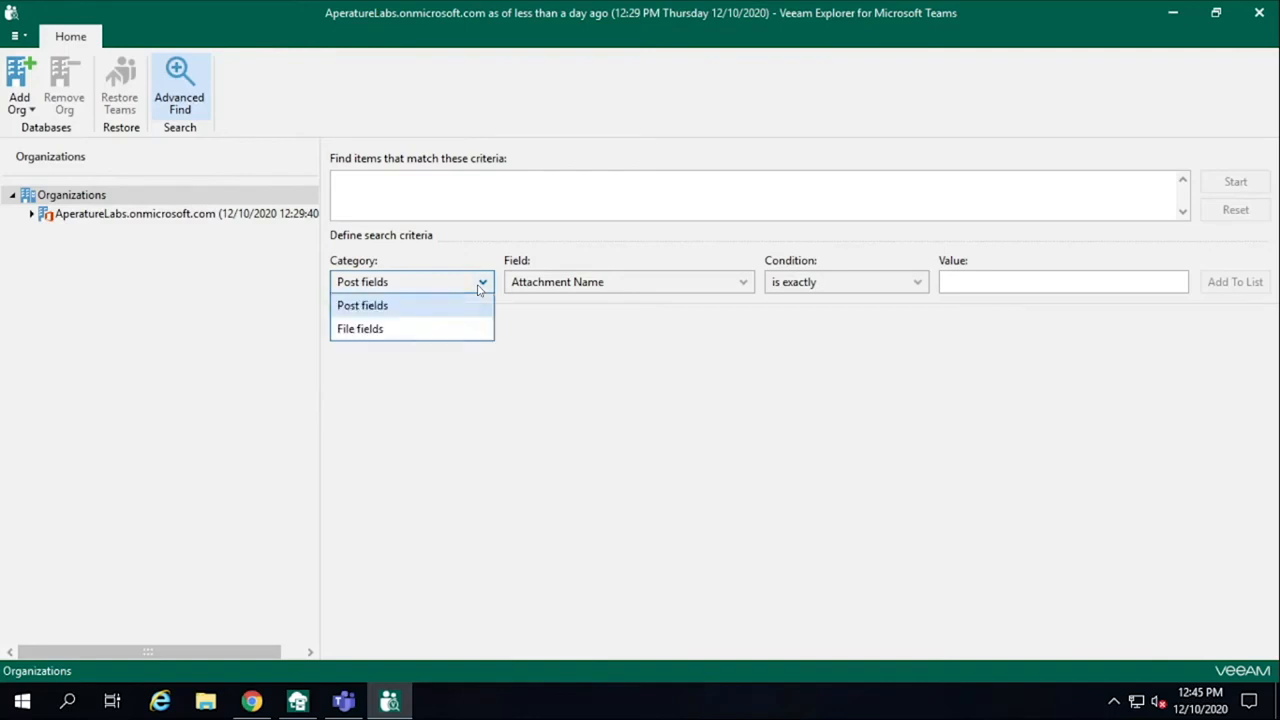
pyautogui.click(434, 333)
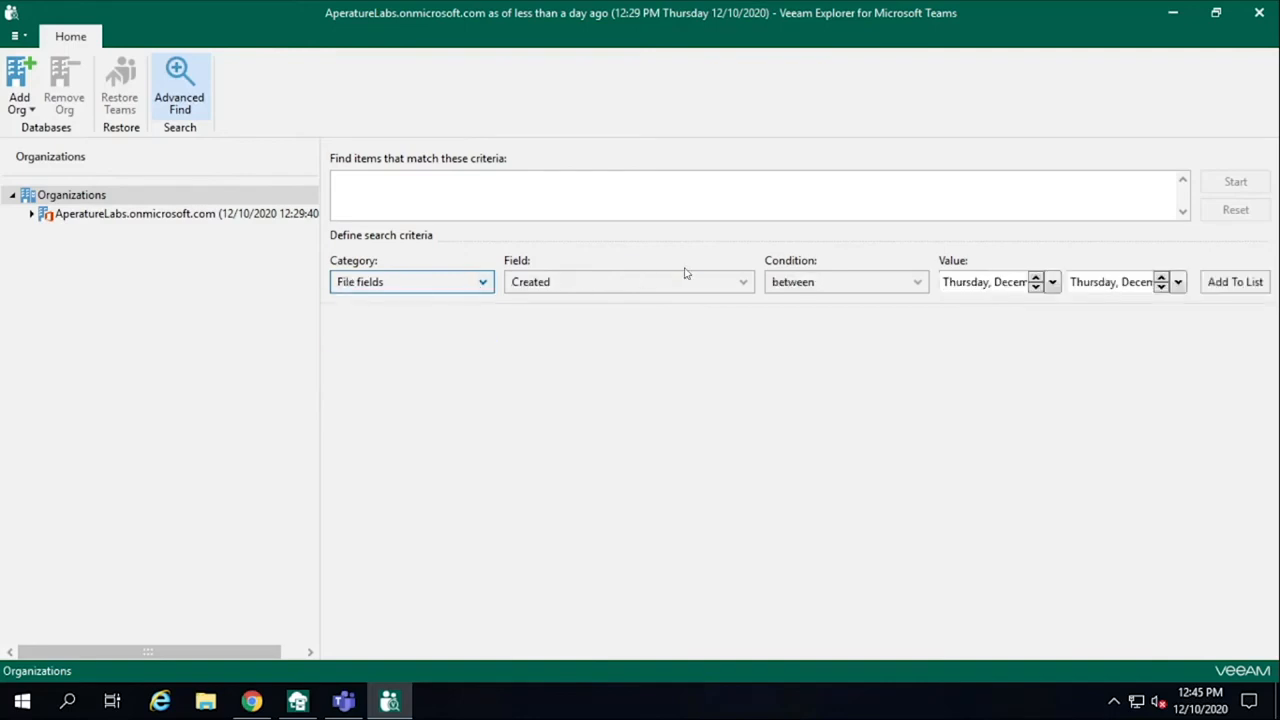
pyautogui.click(735, 286)
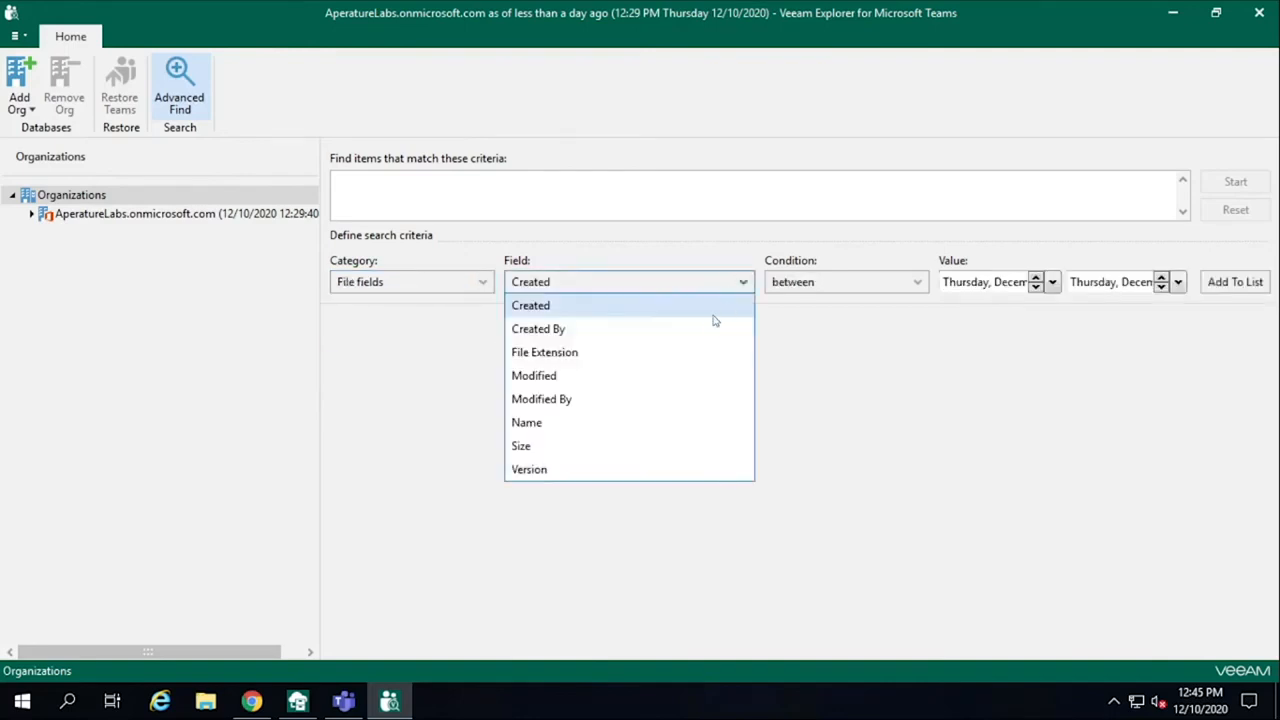
pyautogui.click(631, 430)
pyautogui.click(885, 284)
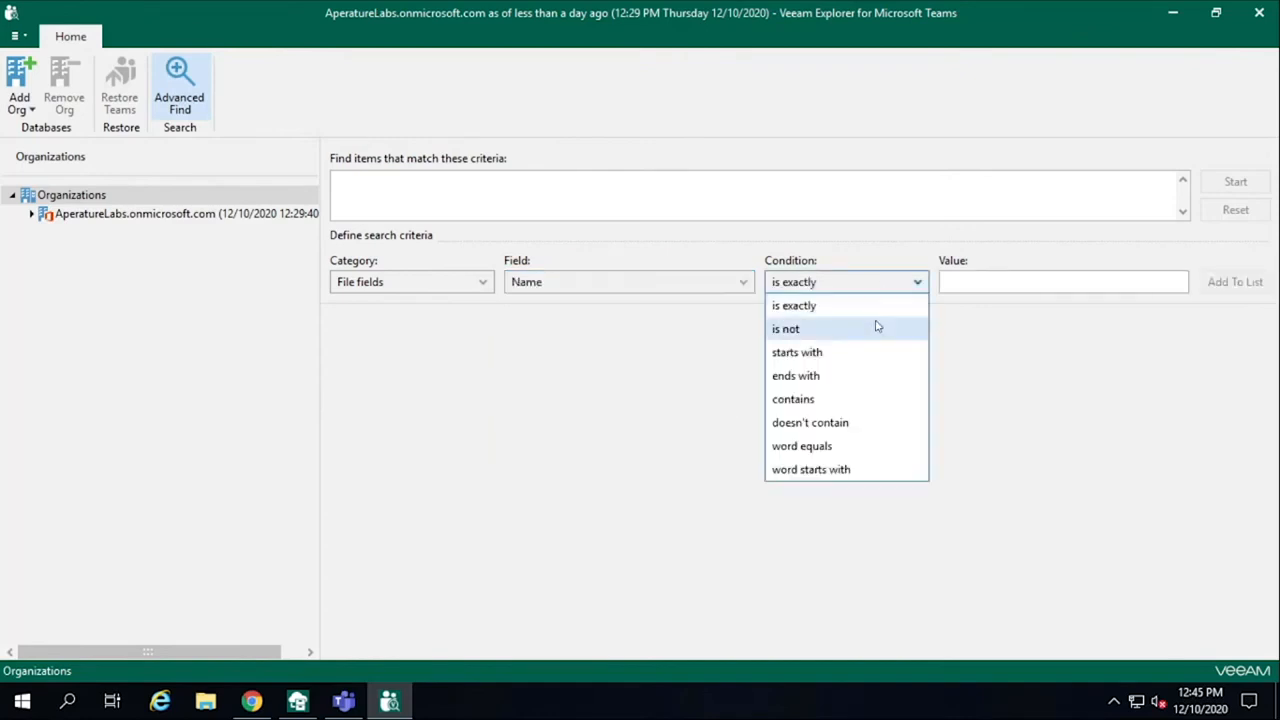
pyautogui.click(850, 402)
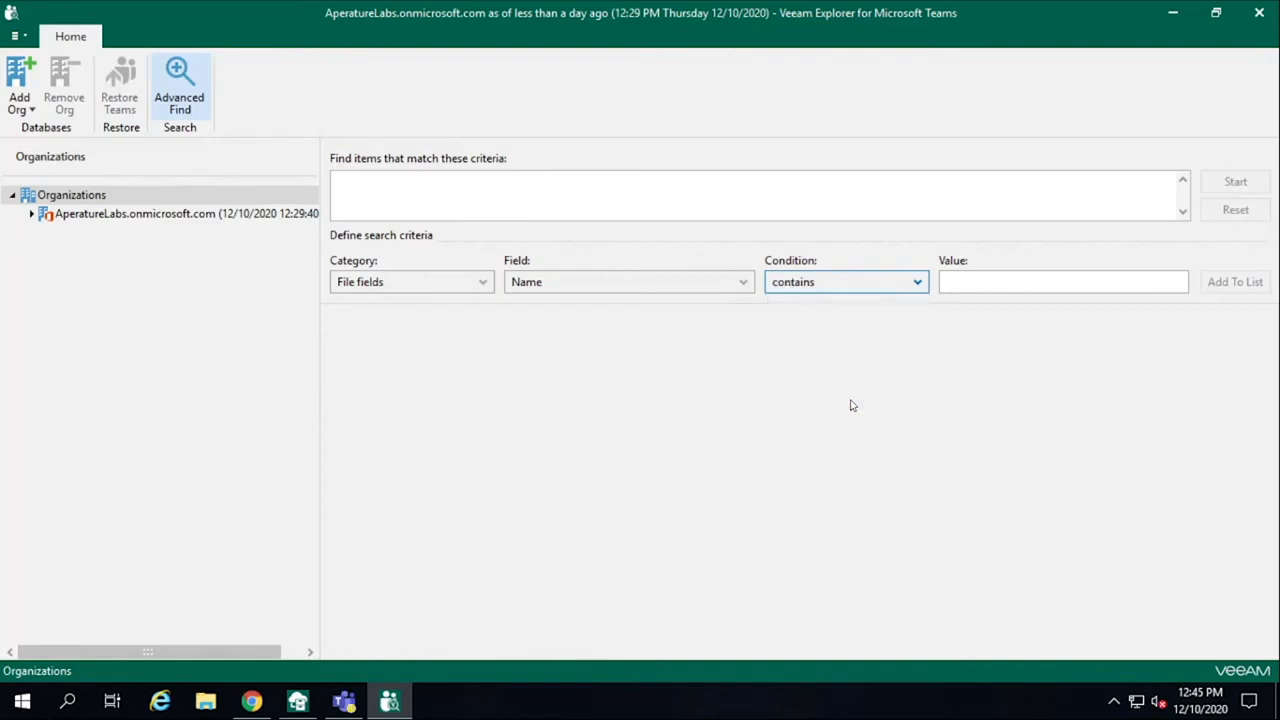
# Add the value "osi" to the search criteria, run the search, and select OSI (ver.2.0).jpg.
pyautogui.click(996, 280)
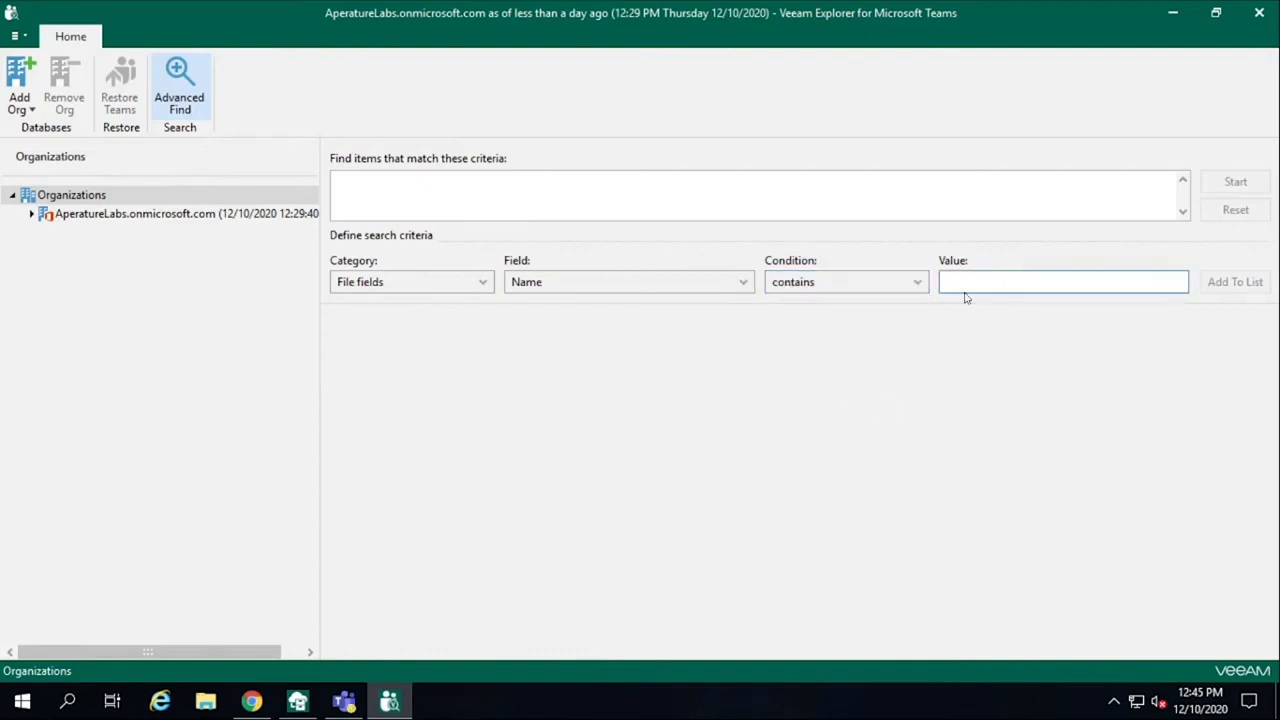
pyautogui.write('osi')
pyautogui.click(1235, 281)
pyautogui.click(1236, 181)
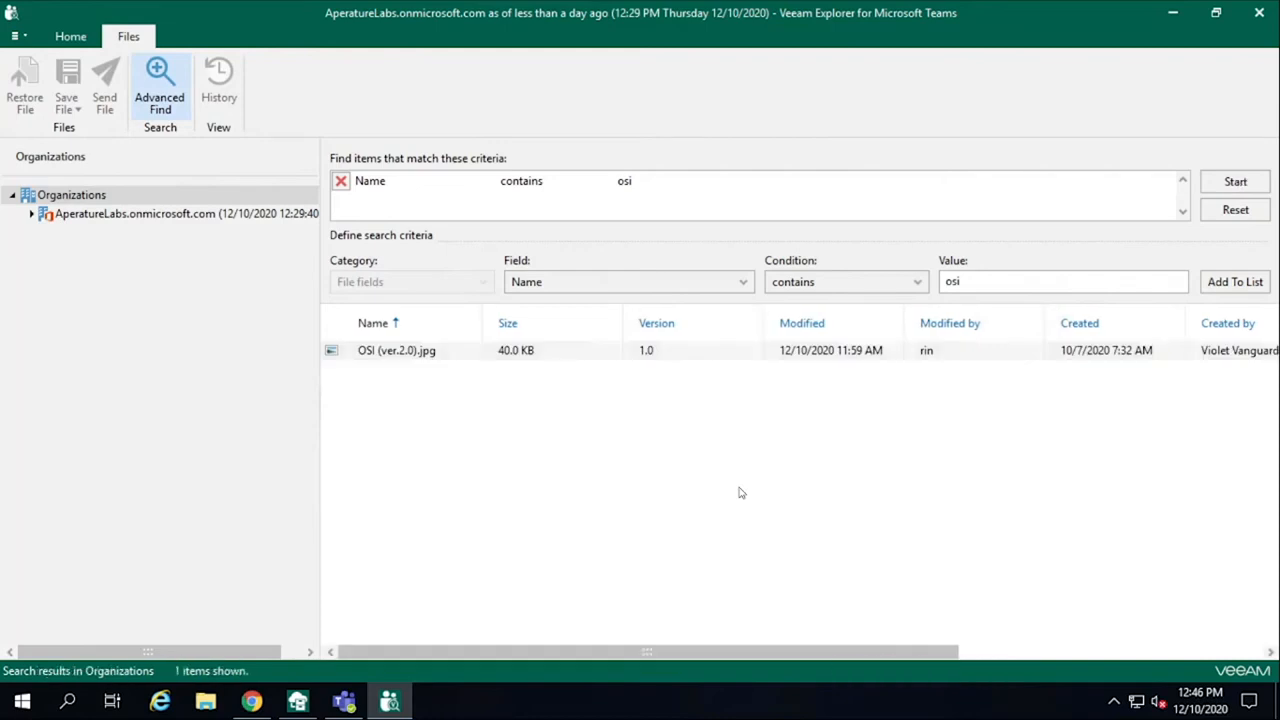
pyautogui.click(710, 362)
pyautogui.click(667, 186)
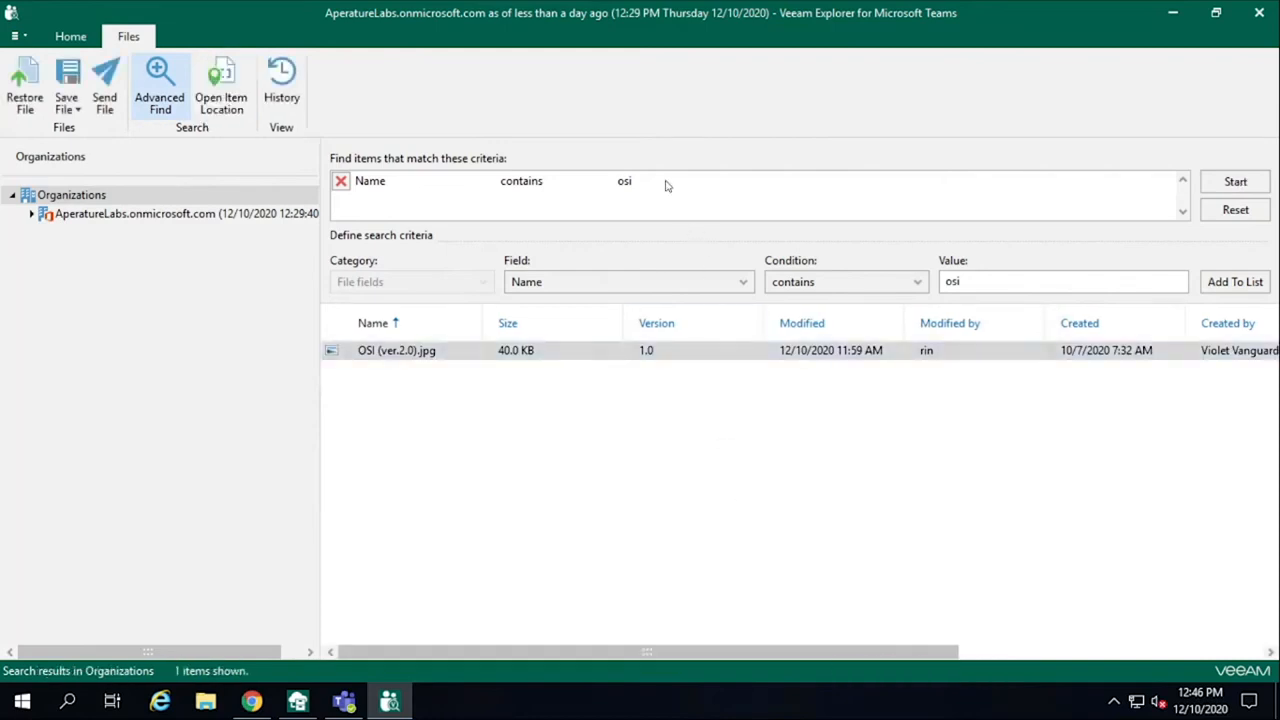
# Browse the posts and files in the Site for Documents team's General channel and view the actions available for OSI (ver.2.0).jpg.
pyautogui.click(31, 215)
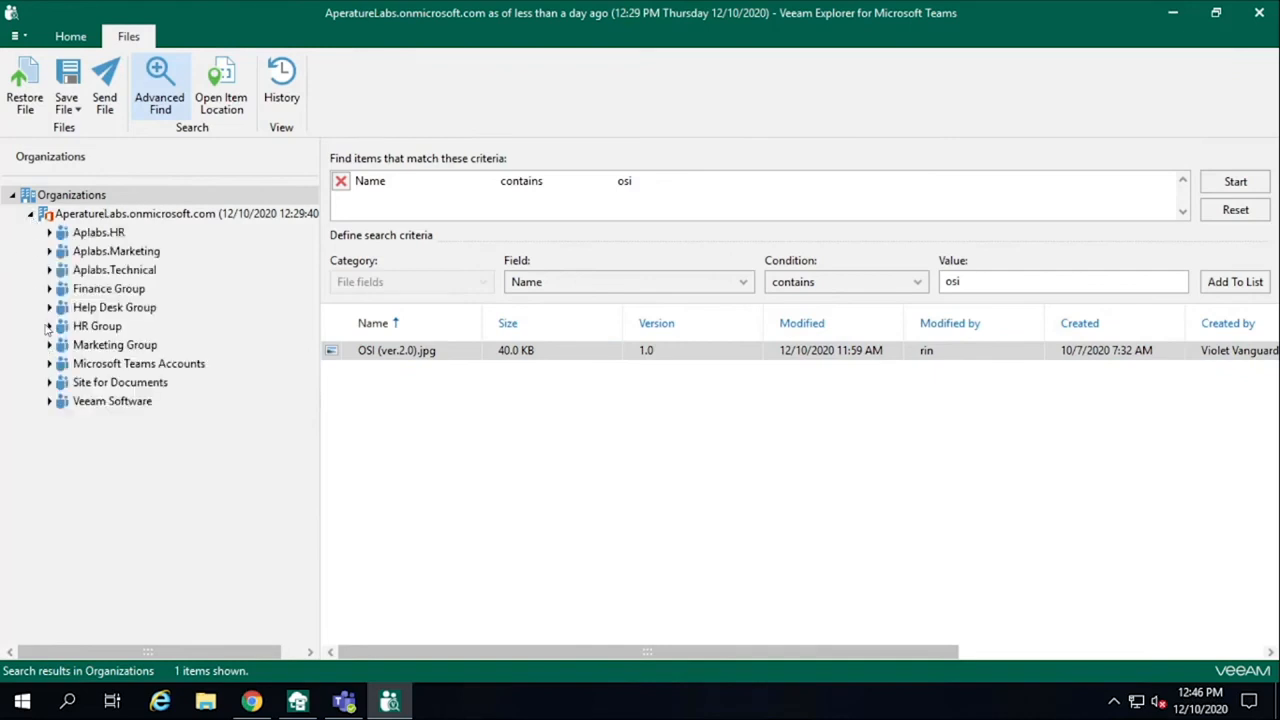
pyautogui.click(49, 383)
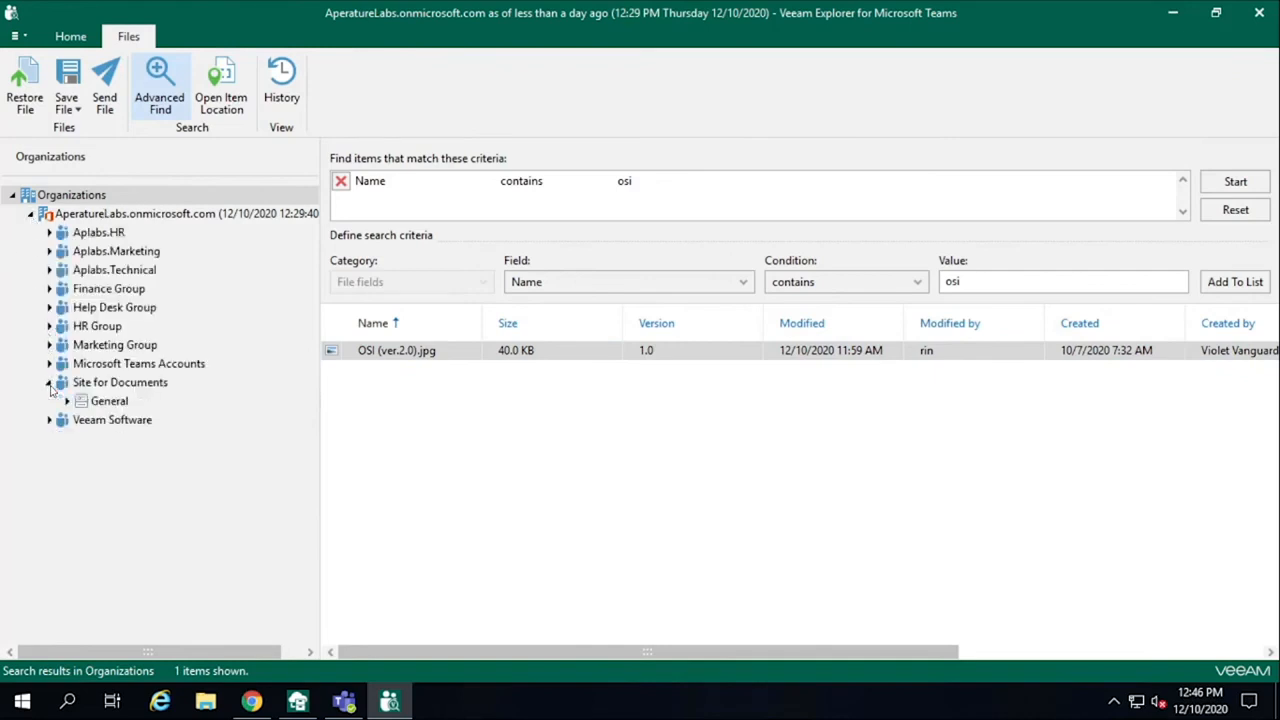
pyautogui.click(66, 401)
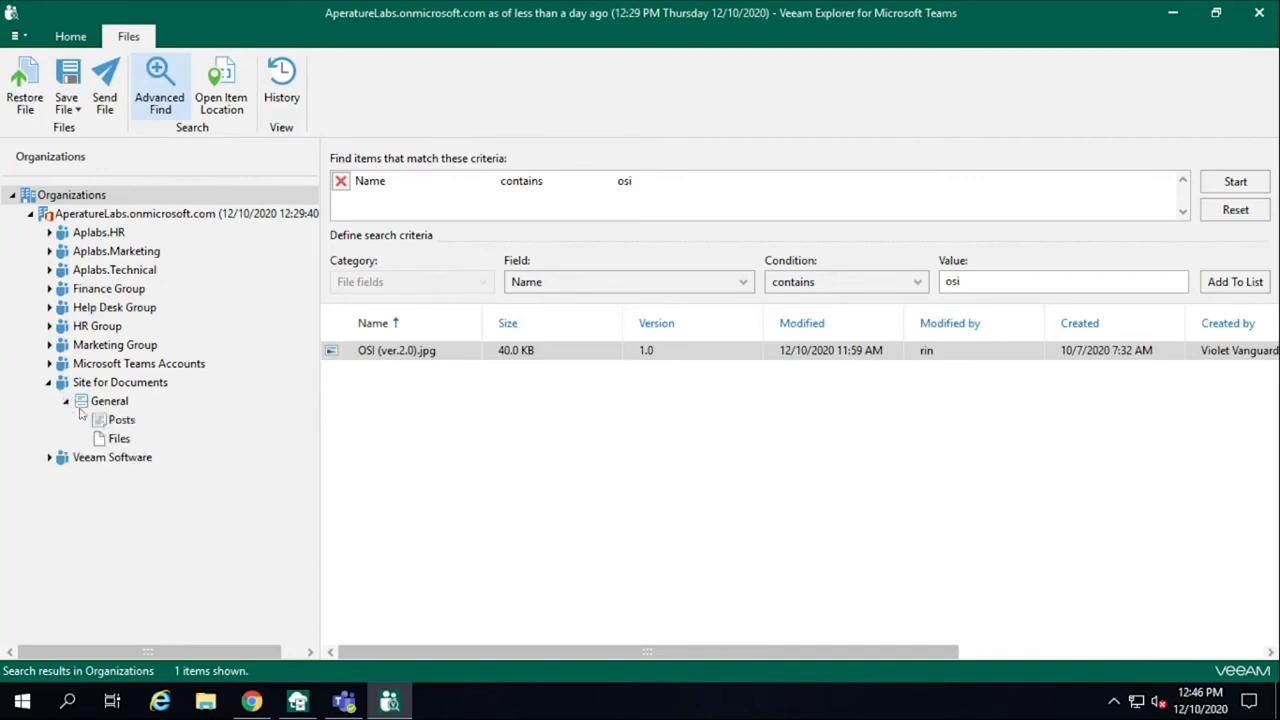
pyautogui.click(121, 421)
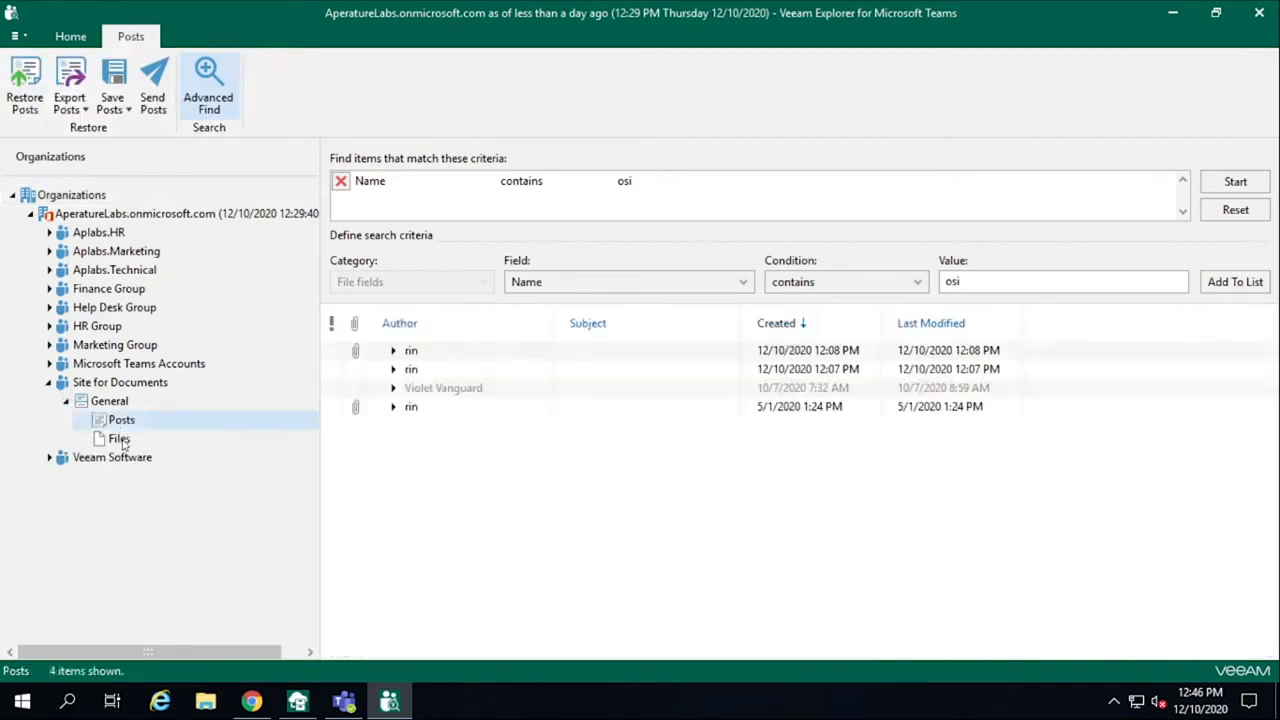
pyautogui.click(120, 440)
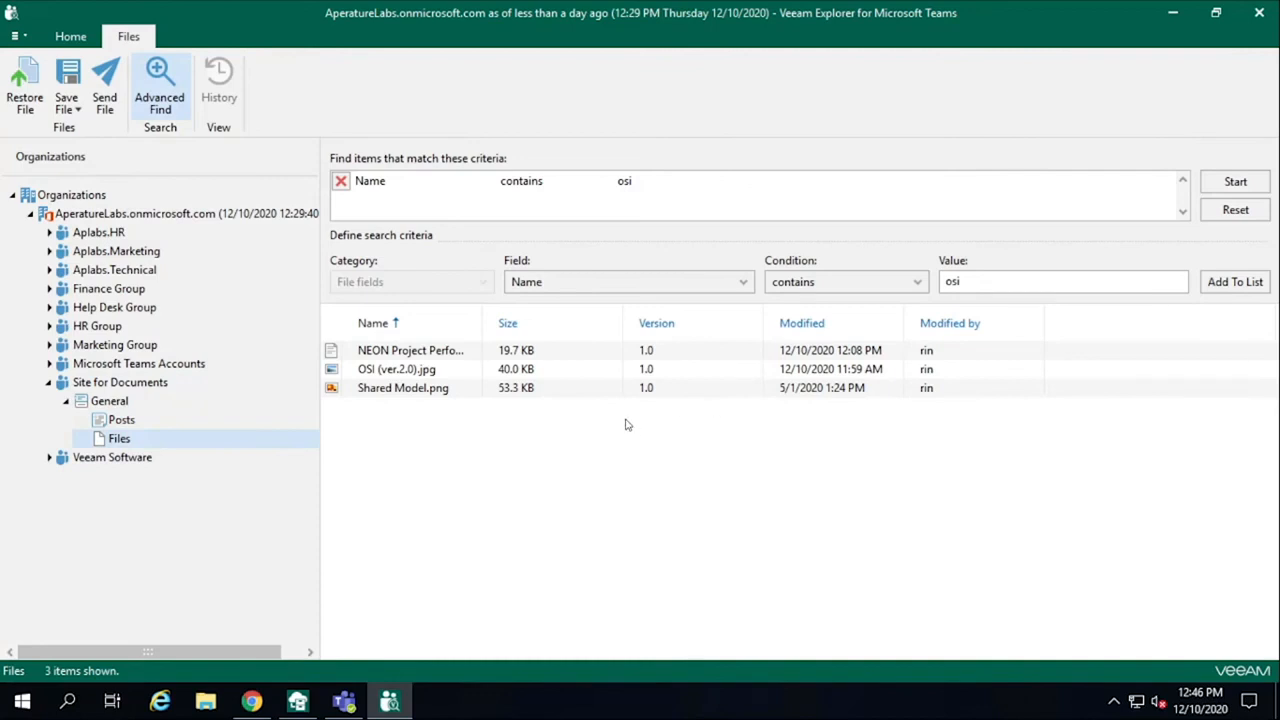
pyautogui.click(461, 374)
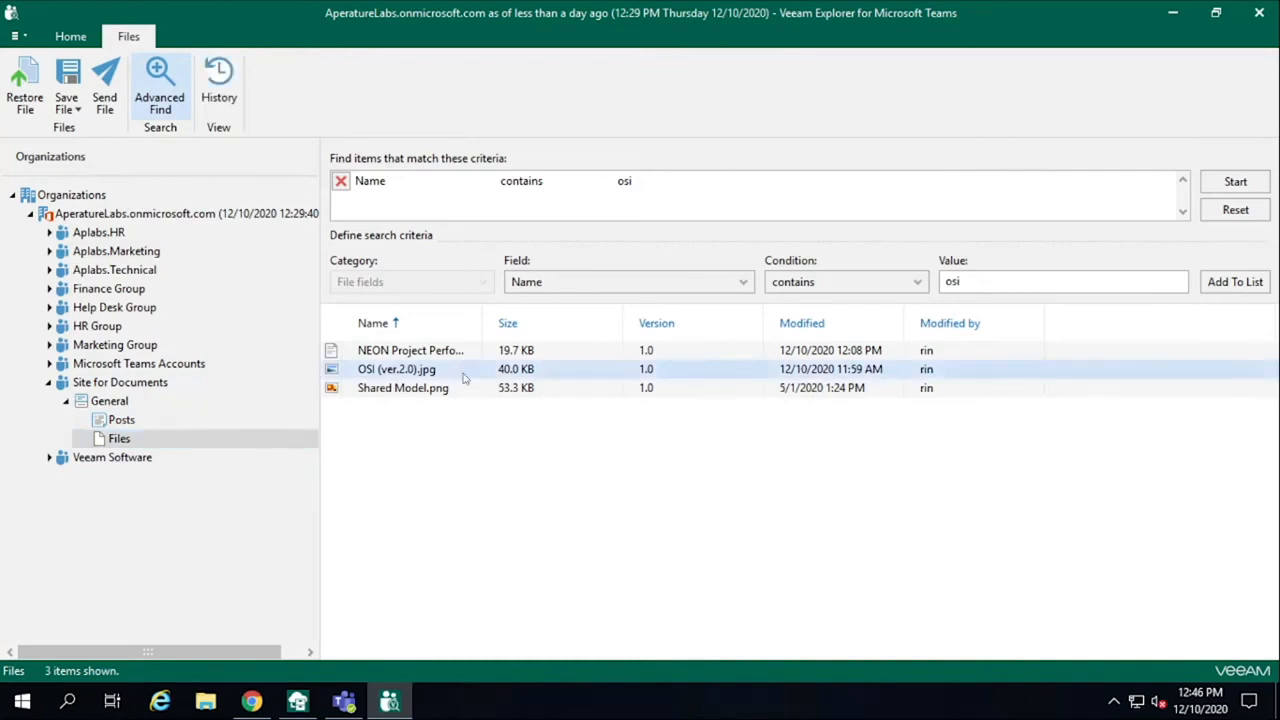
pyautogui.rightClick(463, 378)
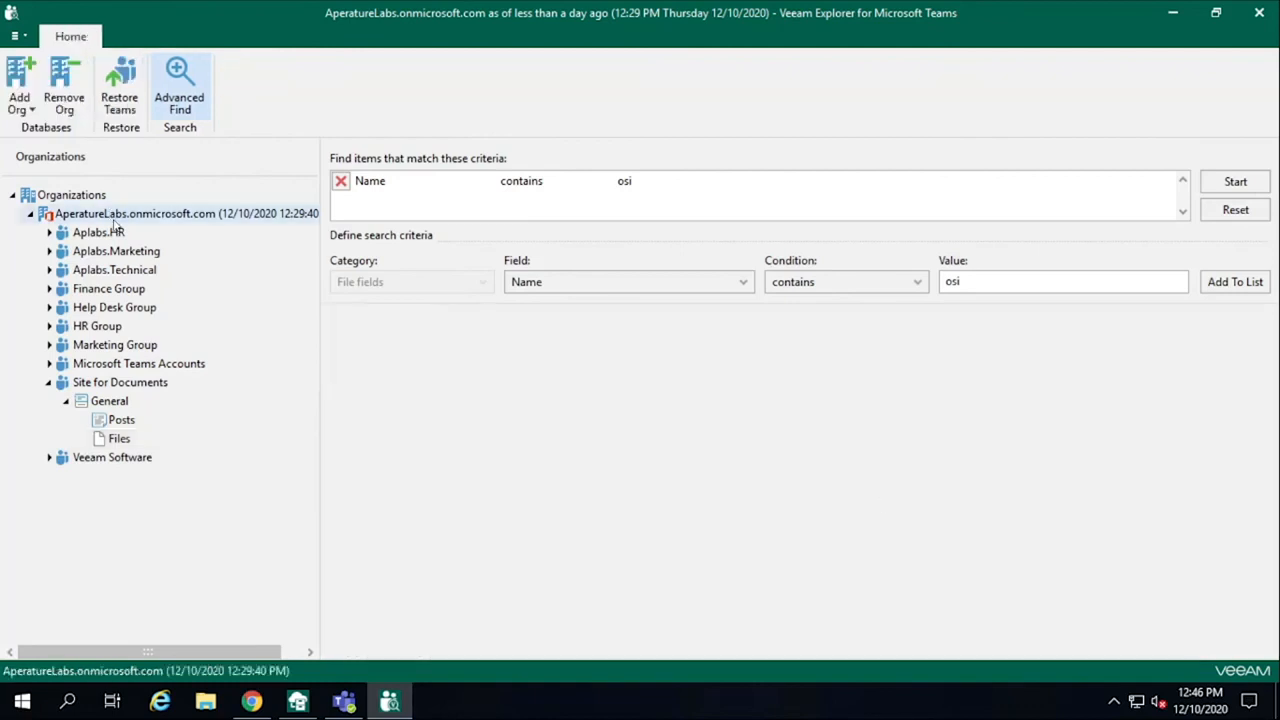
# Start a teams restore for the AperatureLabs.onmicrosoft.com organization, entering the account password and continuing with all teams selected to the restore options.
pyautogui.rightClick(120, 218)
pyautogui.click(155, 228)
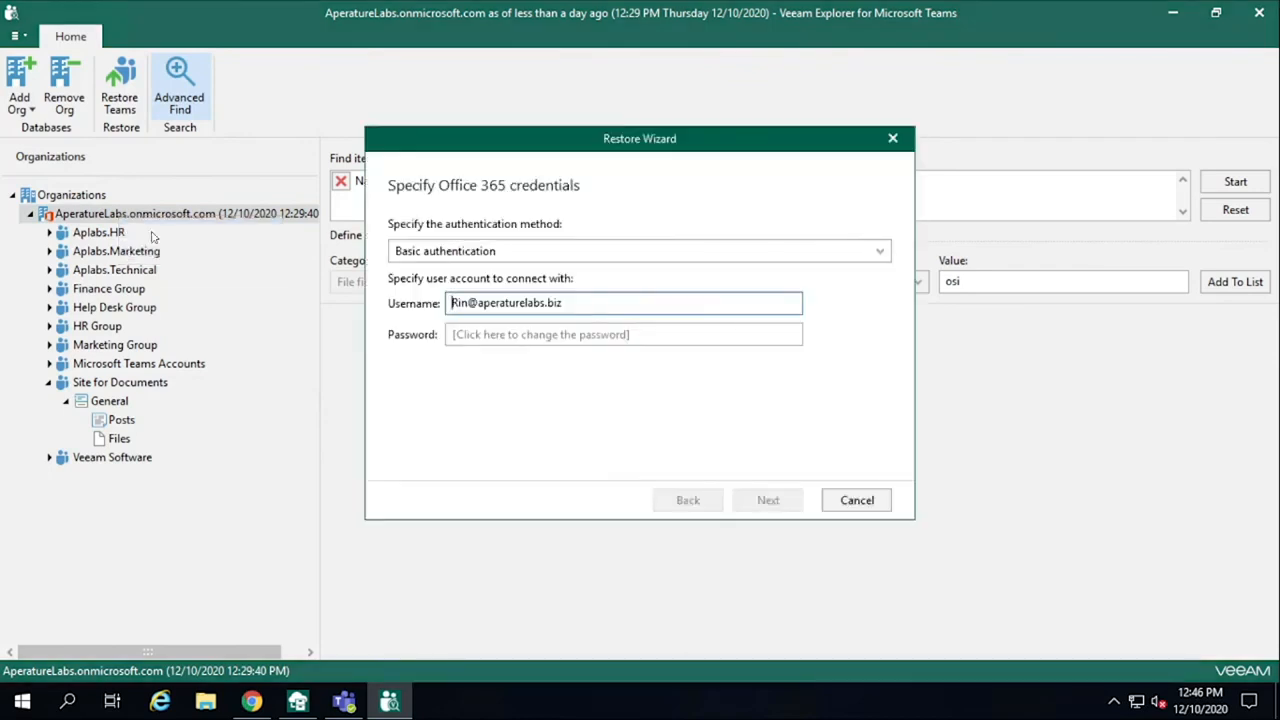
pyautogui.click(658, 338)
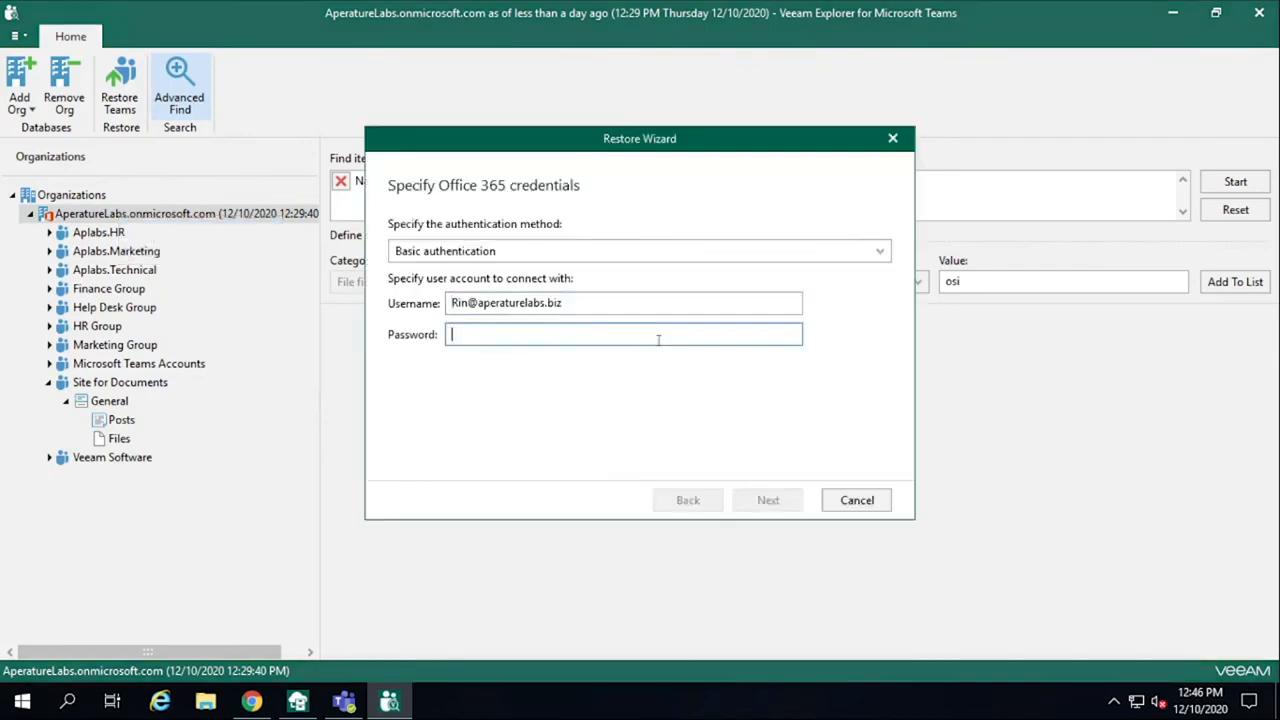
pyautogui.write('•••••••')
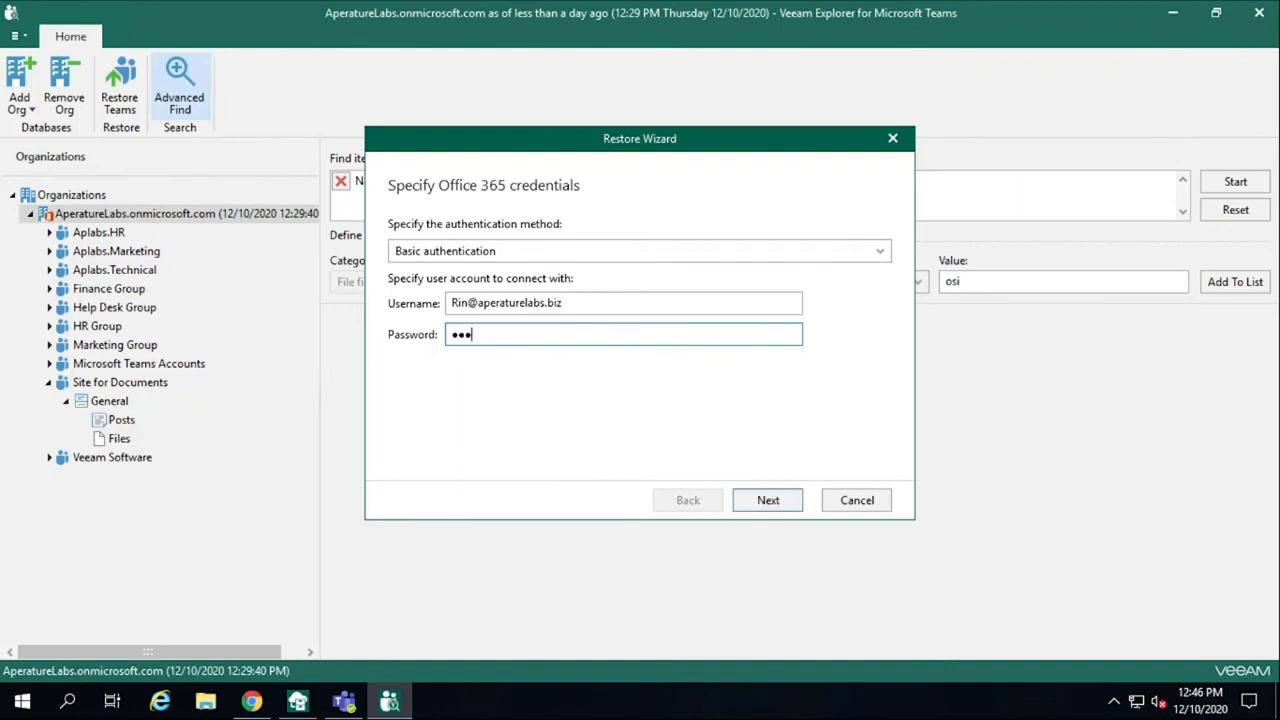
pyautogui.write('••')
pyautogui.press('Return')
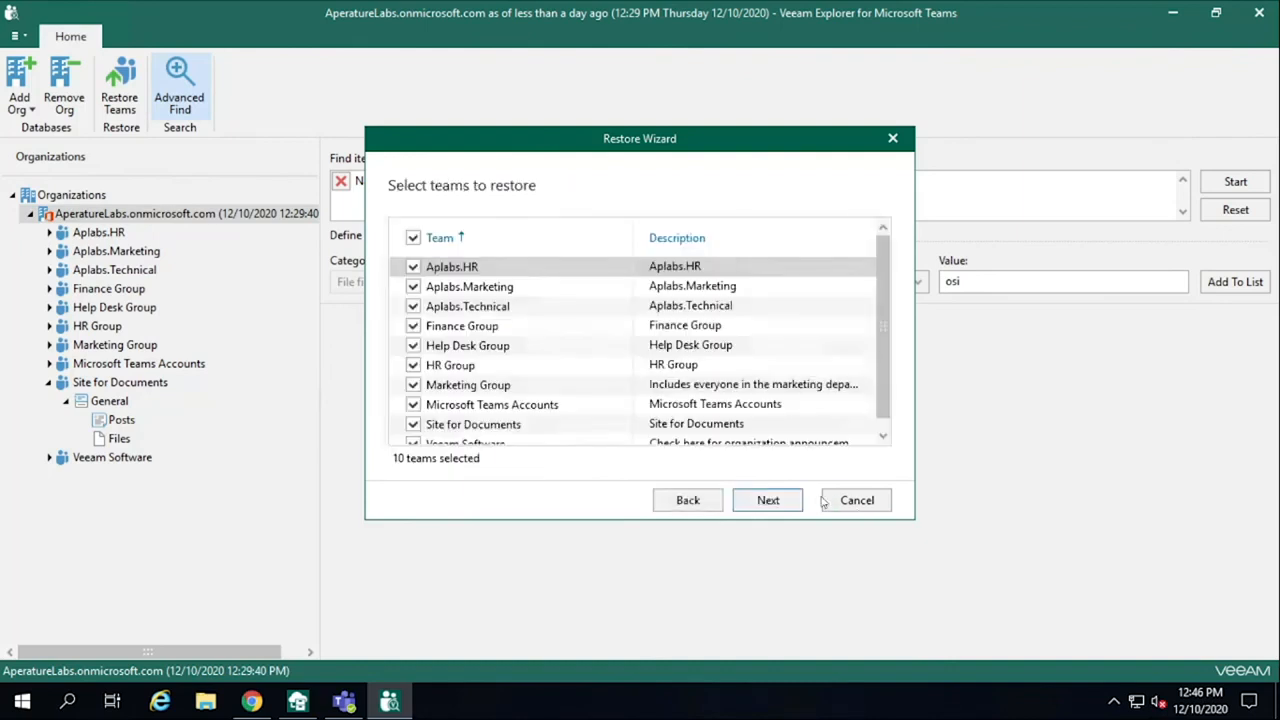
pyautogui.click(767, 500)
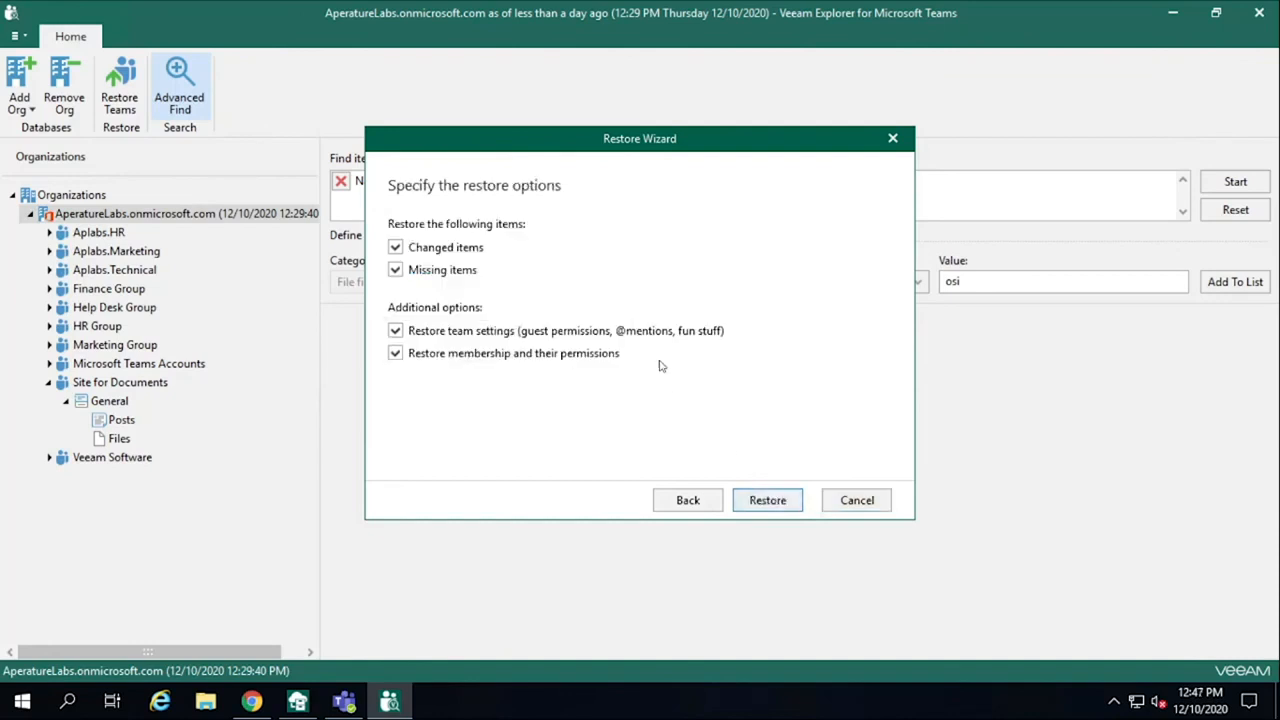